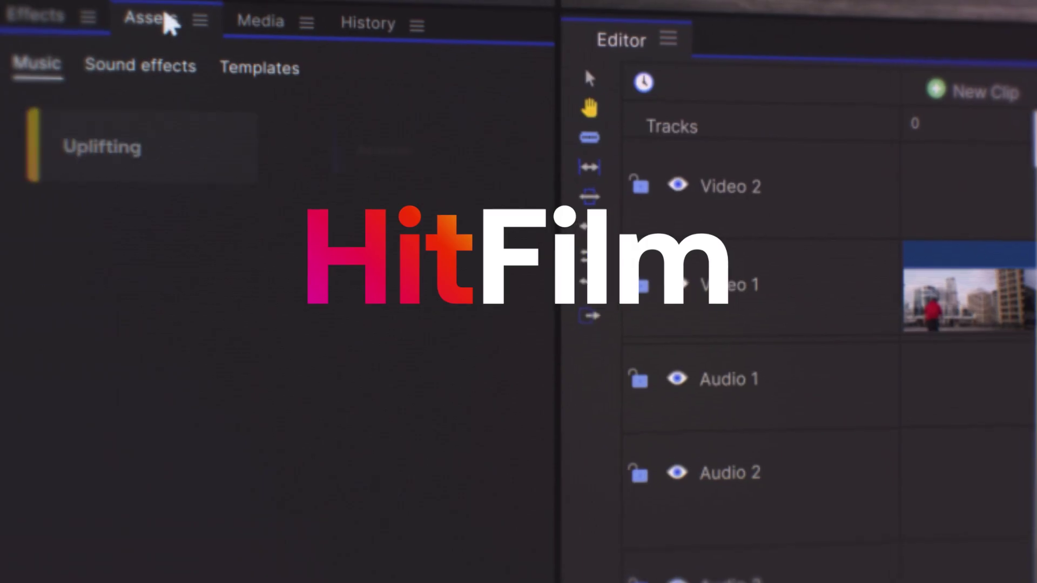
Bring up the context menu for the _C008.mov clip in the Media panel
{"action": "left_click", "coordinate": [162, 86]}
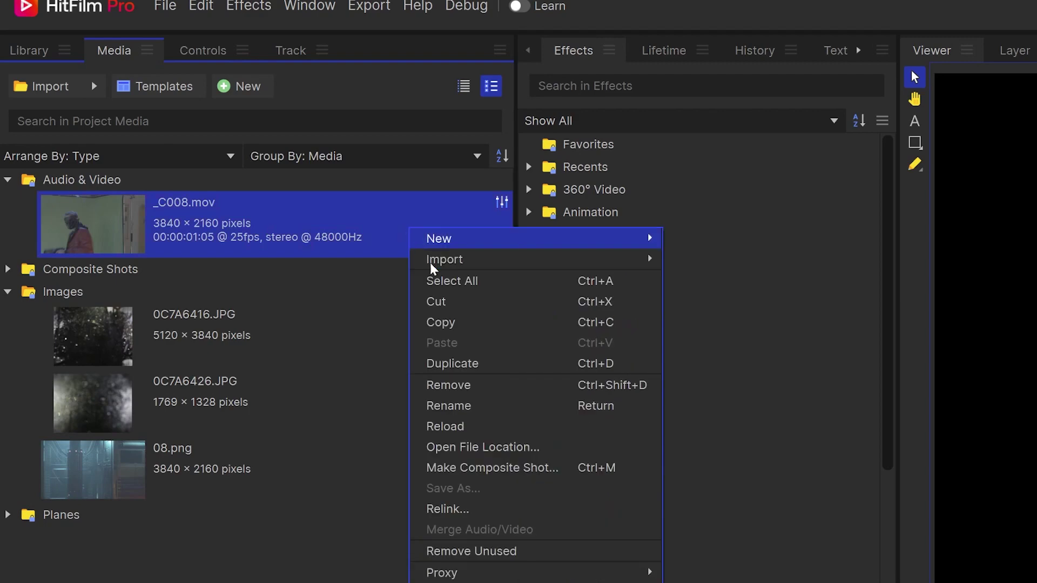
Make a composite shot from the clip and add a Particle Simulator with a Circle emitter shape
{"action": "left_click", "coordinate": [556, 467]}
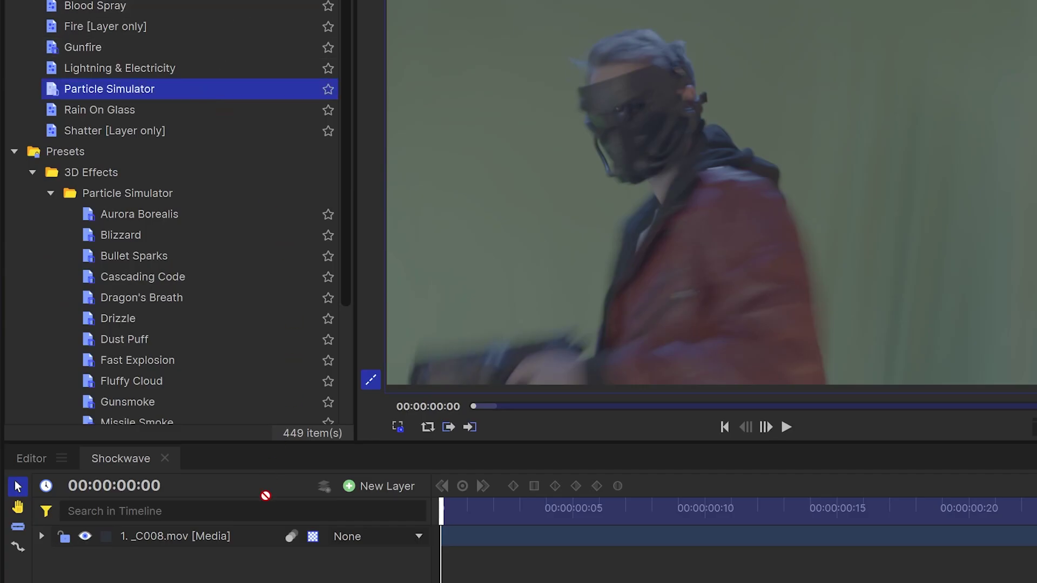
{"action": "left_click_drag", "start_coordinate": [109, 89], "coordinate": [249, 535]}
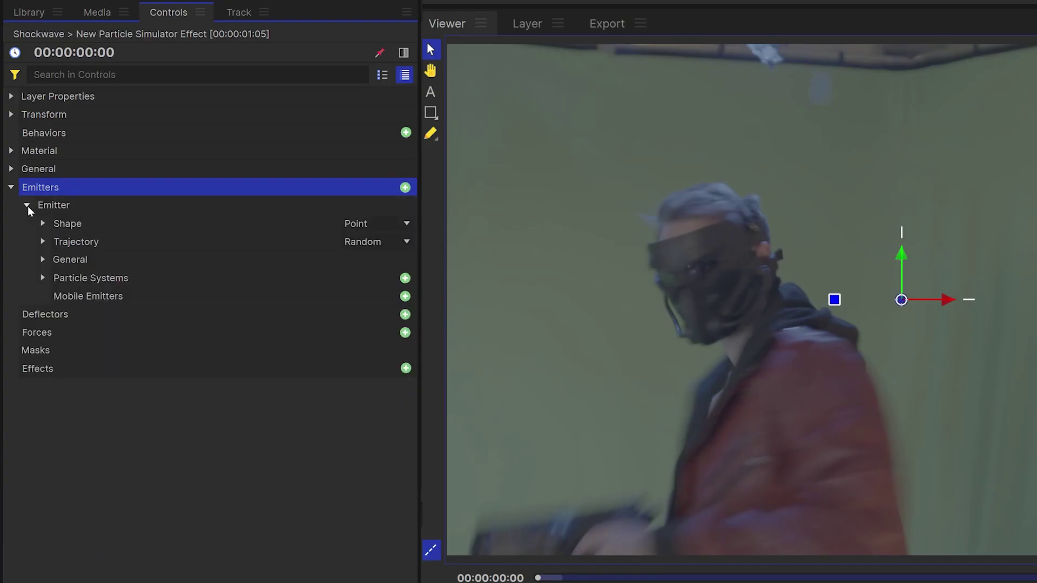
{"action": "left_click", "coordinate": [385, 225]}
{"action": "left_click", "coordinate": [400, 267]}
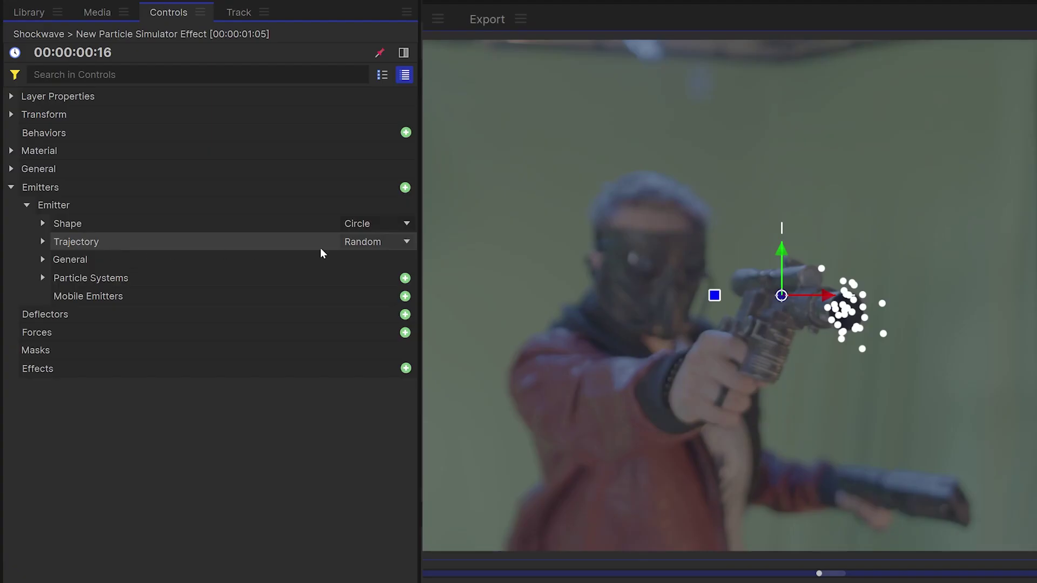
Set the particle trajectory to Explode, preview the burst, then try a Cone trajectory
{"action": "left_click", "coordinate": [380, 242]}
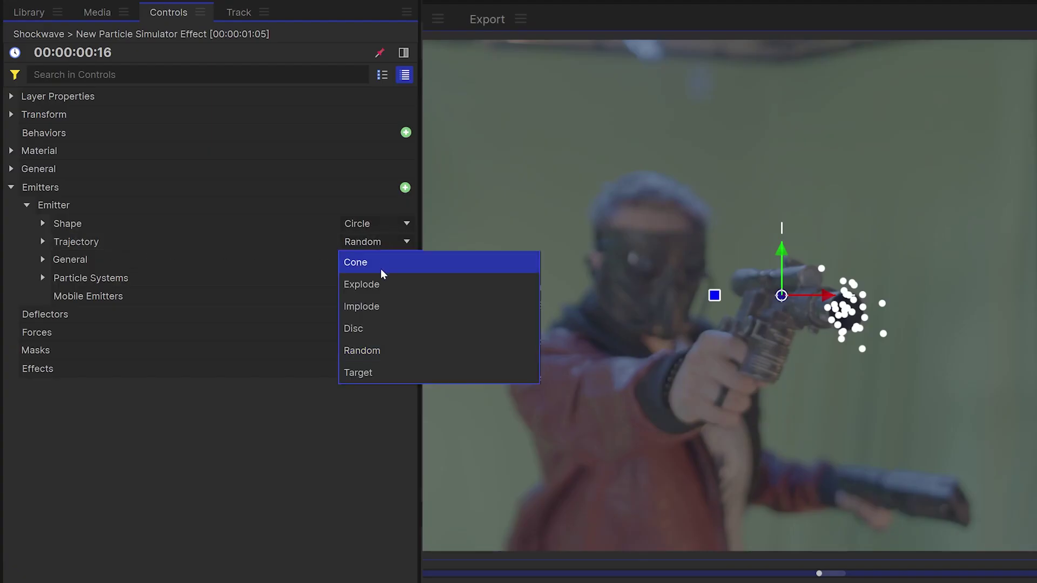
{"action": "left_click", "coordinate": [379, 285]}
{"action": "key", "text": "space"}
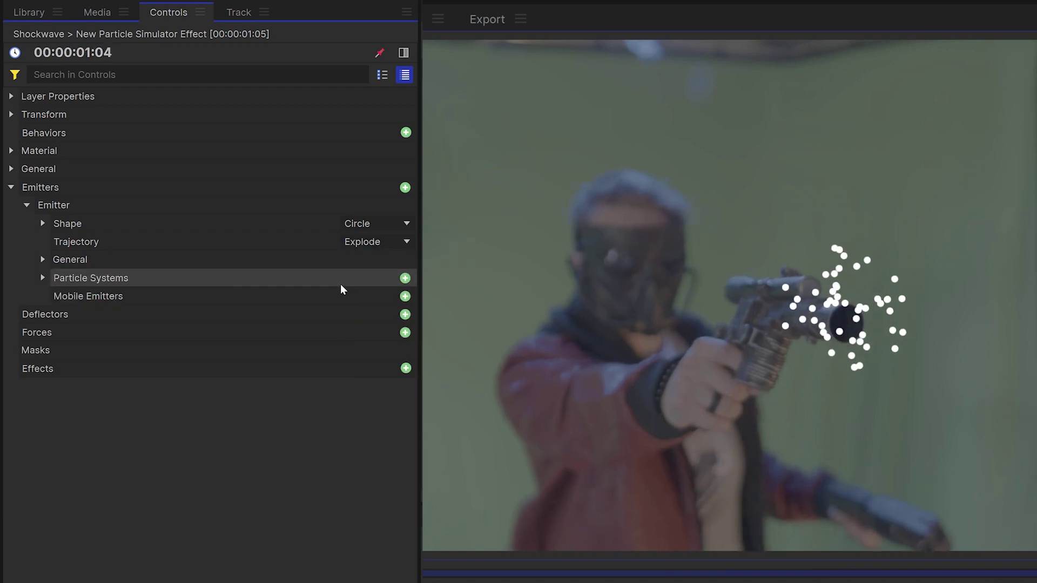
{"action": "key", "text": "space"}
{"action": "left_click", "coordinate": [371, 243]}
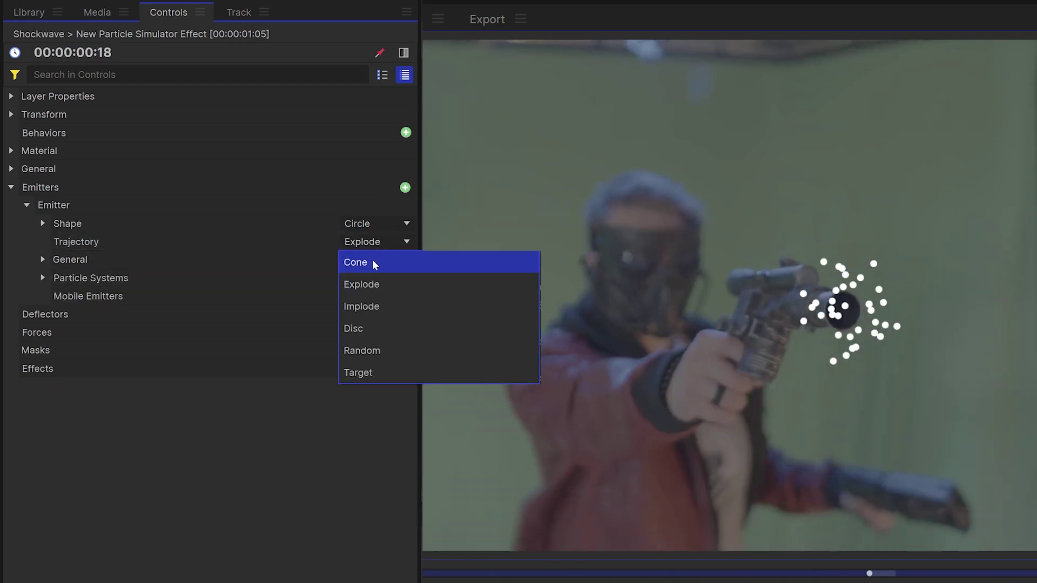
{"action": "left_click", "coordinate": [372, 263]}
{"action": "left_click", "coordinate": [291, 243]}
{"action": "key", "text": "space"}
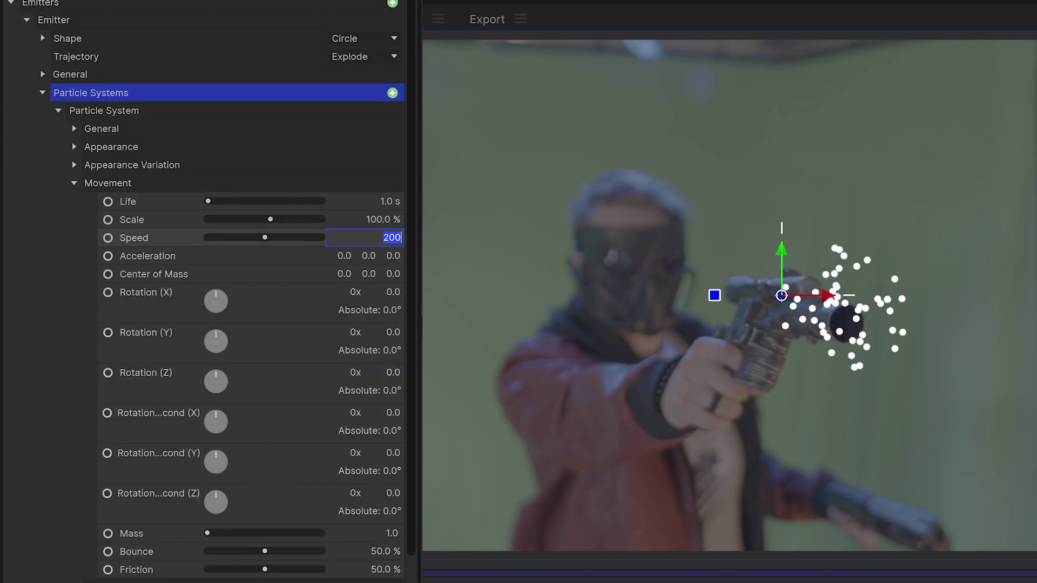
Set particle speed to 3000 and particle life to 0.2 seconds
{"action": "key", "text": "Right"}
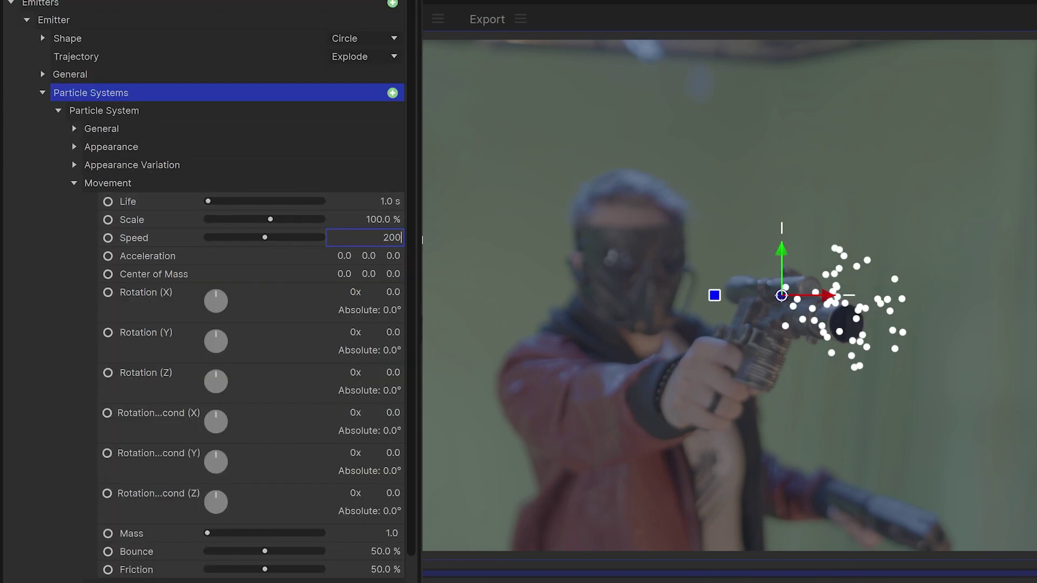
{"action": "type", "text": "3000"}
{"action": "key", "text": "Return"}
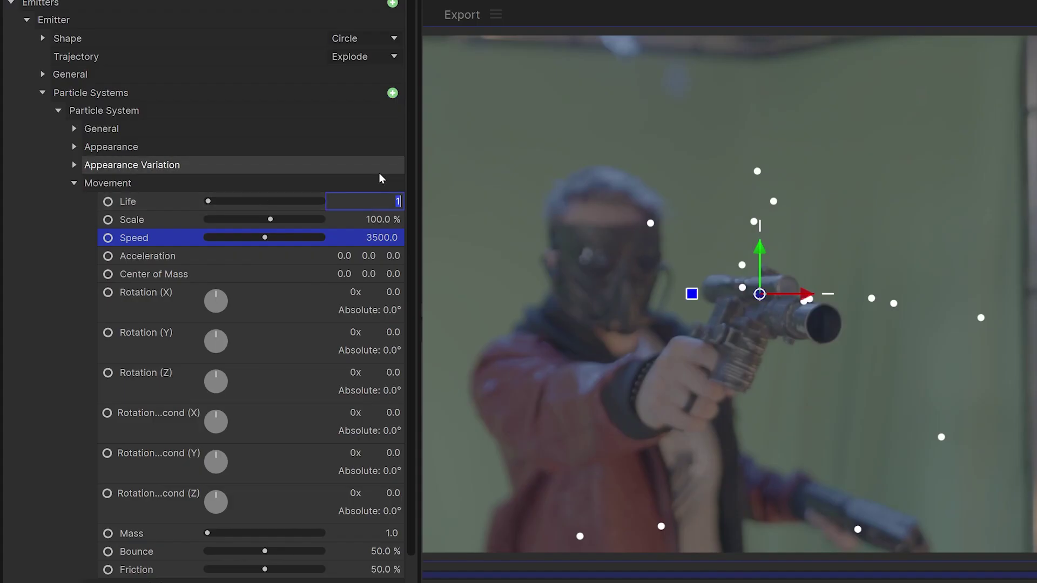
{"action": "type", "text": "0.2"}
{"action": "key", "text": "Return"}
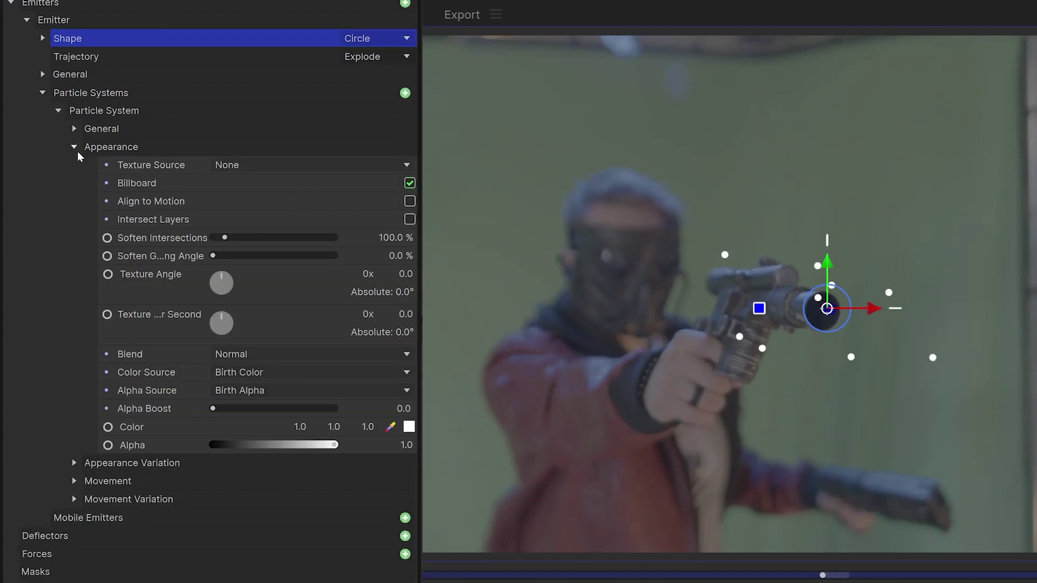
Give the particles the Built-In Fire Ferocity 2 smoke texture
{"action": "left_click", "coordinate": [169, 169]}
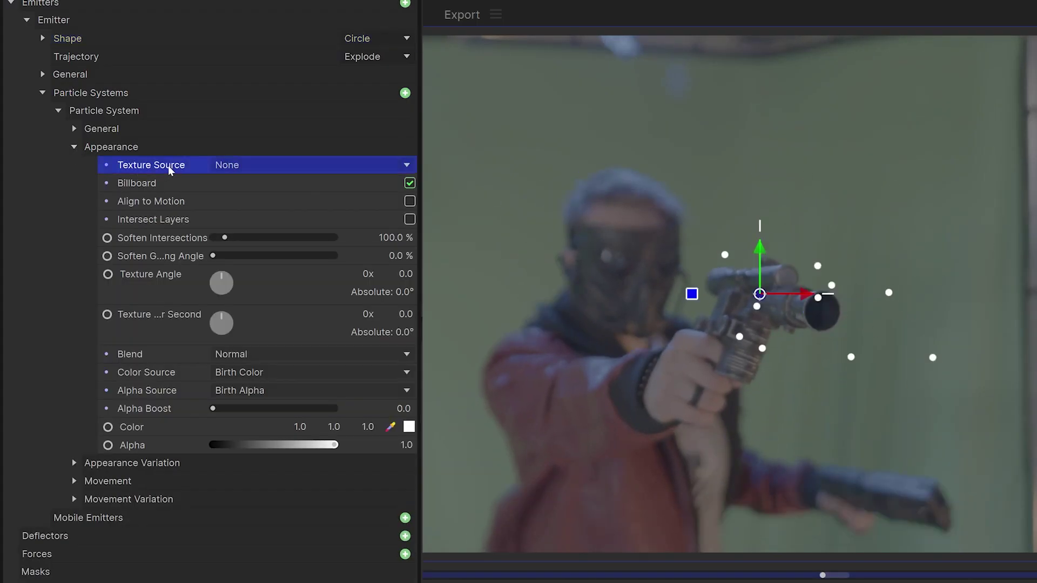
{"action": "left_click", "coordinate": [318, 229]}
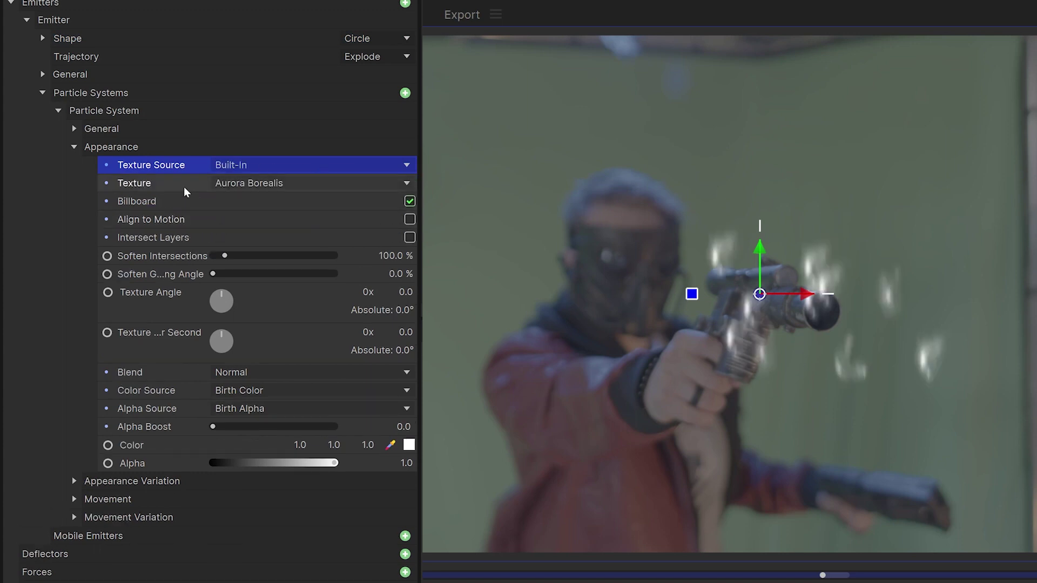
{"action": "left_click", "coordinate": [324, 183]}
{"action": "scroll", "coordinate": [354, 303], "scroll_direction": "down", "scroll_amount": 3}
{"action": "left_click", "coordinate": [335, 402]}
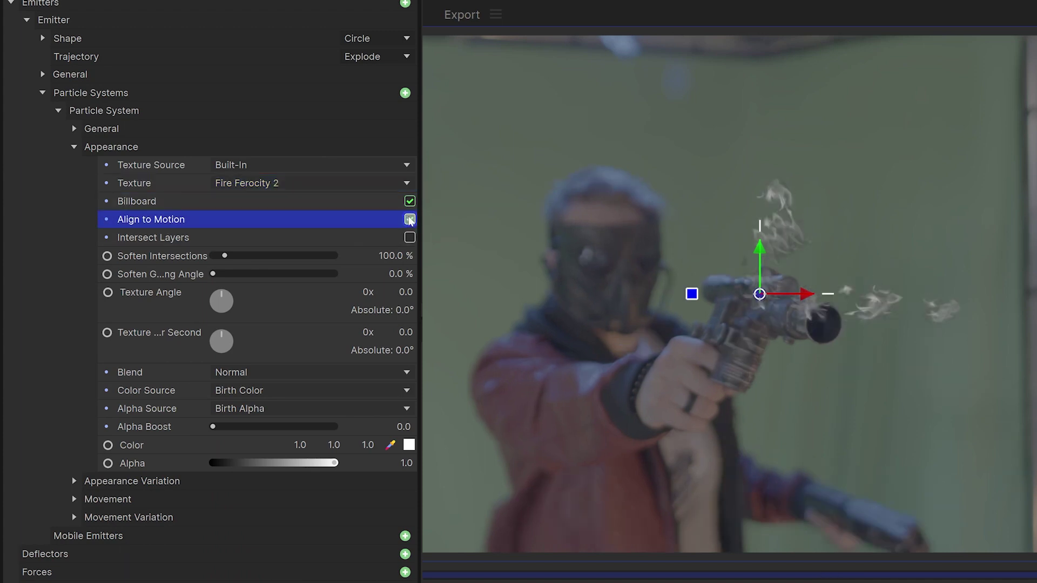
Scale the smoke particles up to 234% and set the lifetime Alpha type to Gradient
{"action": "left_click", "coordinate": [74, 147]}
{"action": "left_click", "coordinate": [74, 183]}
{"action": "left_click_drag", "start_coordinate": [374, 219], "coordinate": [422, 219]}
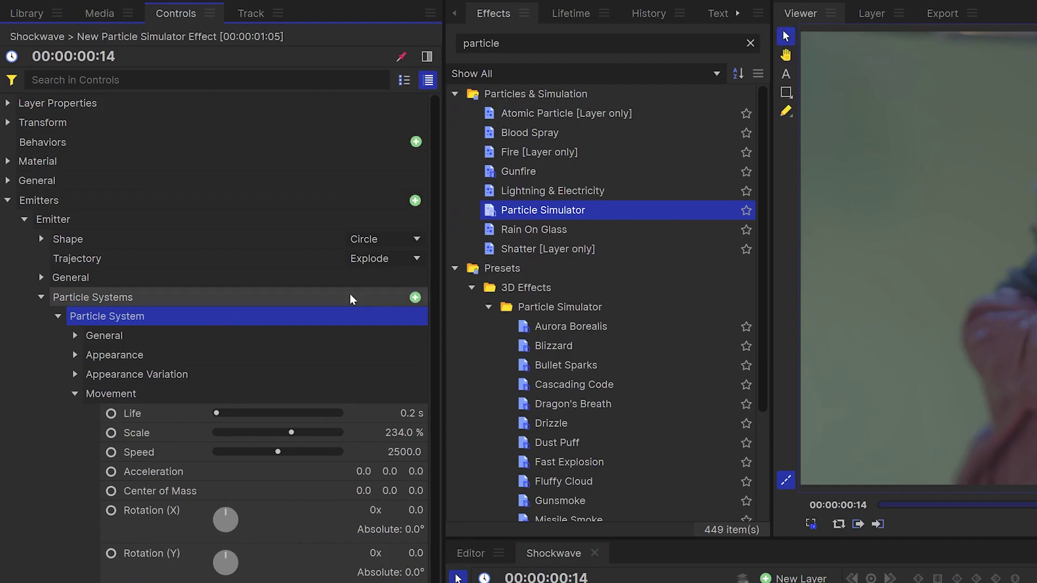
{"action": "left_click", "coordinate": [569, 21]}
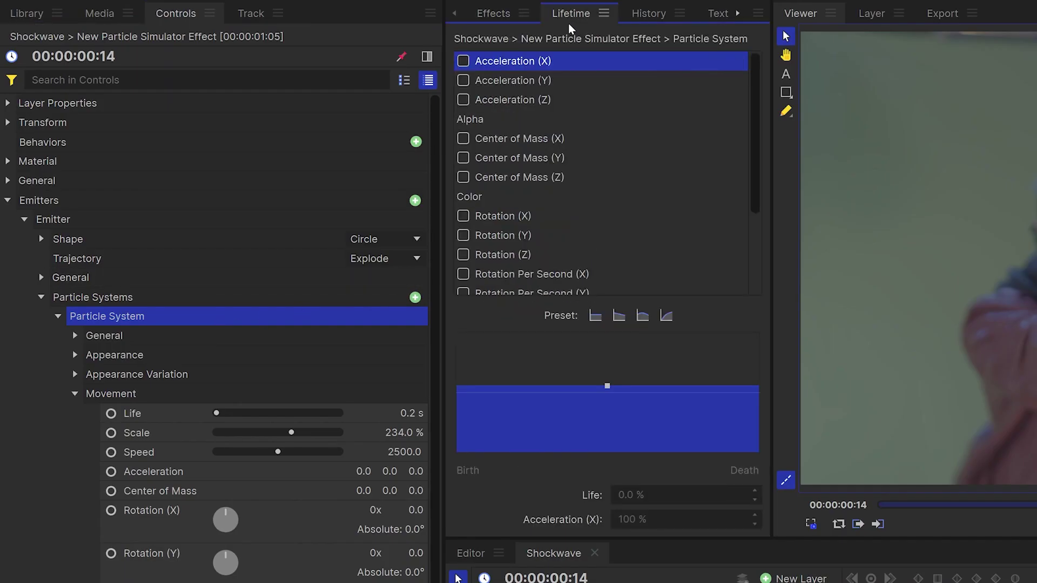
{"action": "left_click", "coordinate": [555, 120]}
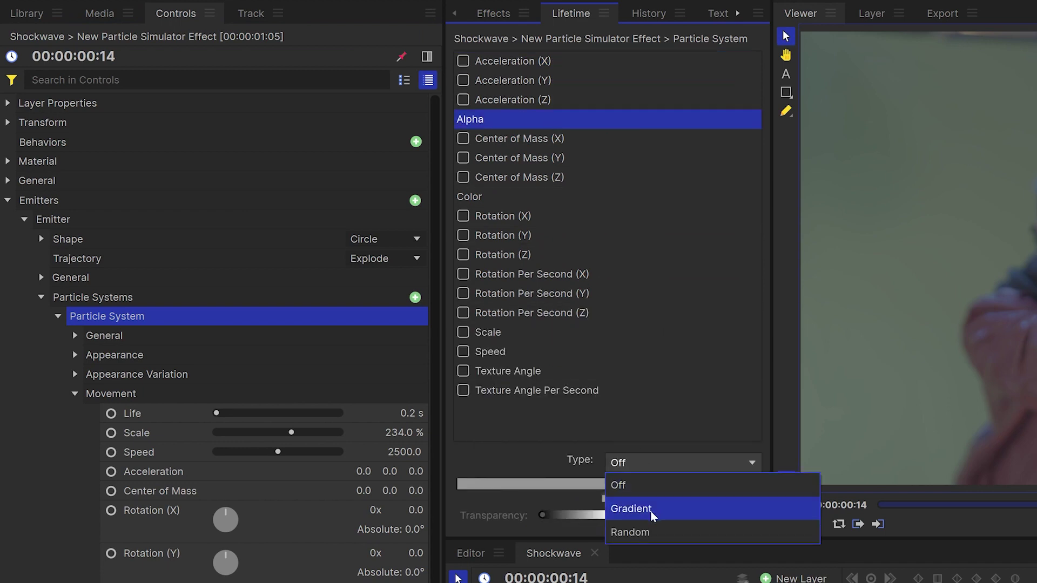
{"action": "left_click", "coordinate": [654, 516]}
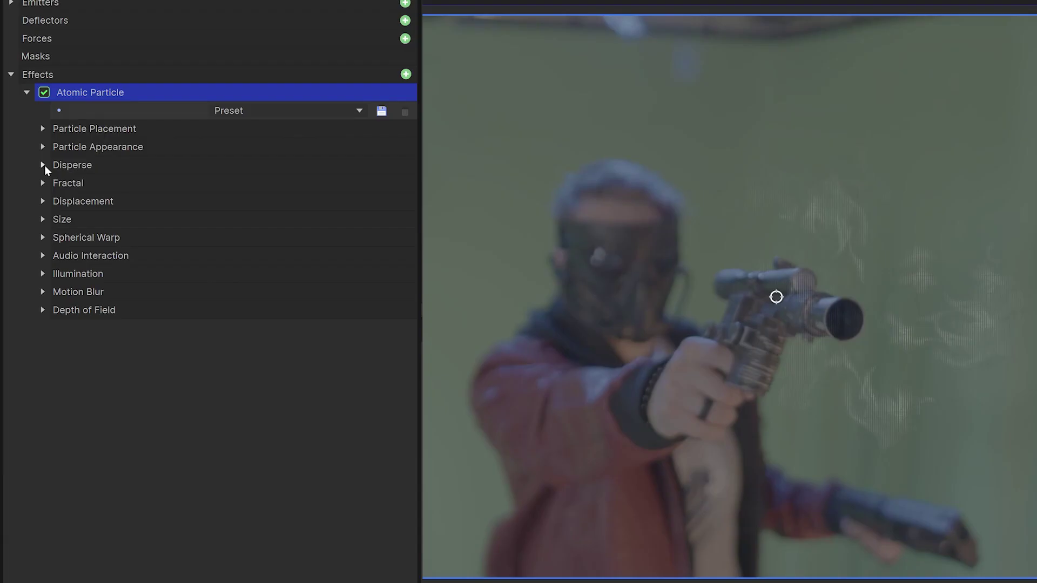
Raise the Atomic Particle appearance size to about 10 and preview the burst at a later frame
{"action": "left_click", "coordinate": [43, 183]}
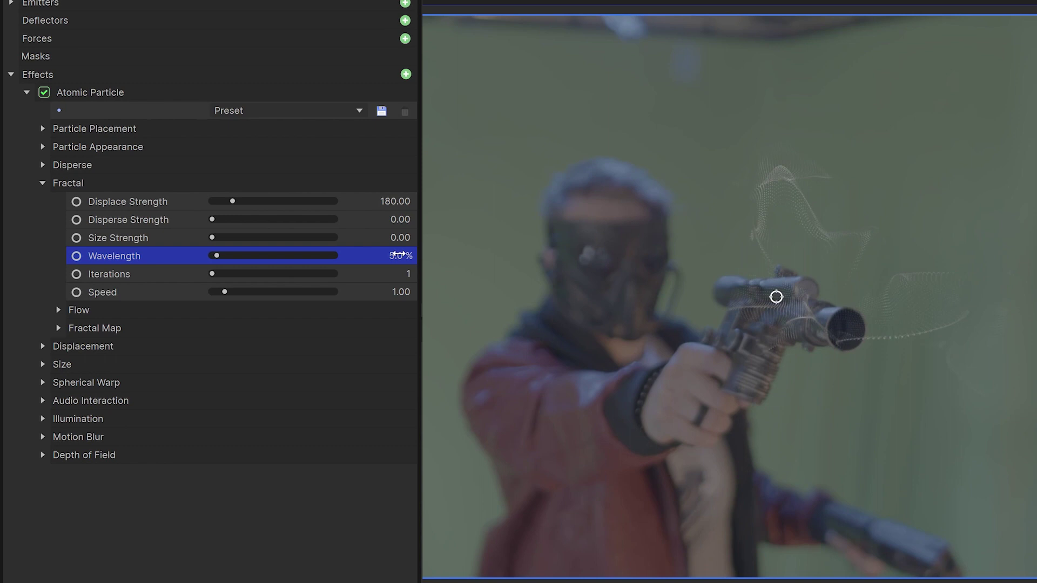
{"action": "left_click", "coordinate": [115, 152]}
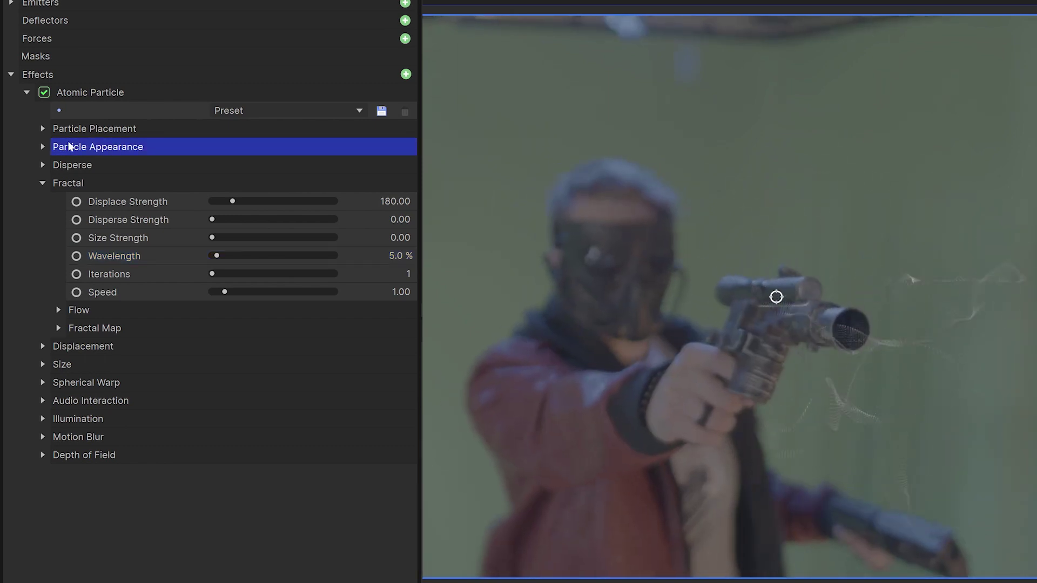
{"action": "left_click", "coordinate": [43, 147]}
{"action": "left_click_drag", "start_coordinate": [217, 164], "coordinate": [231, 165]}
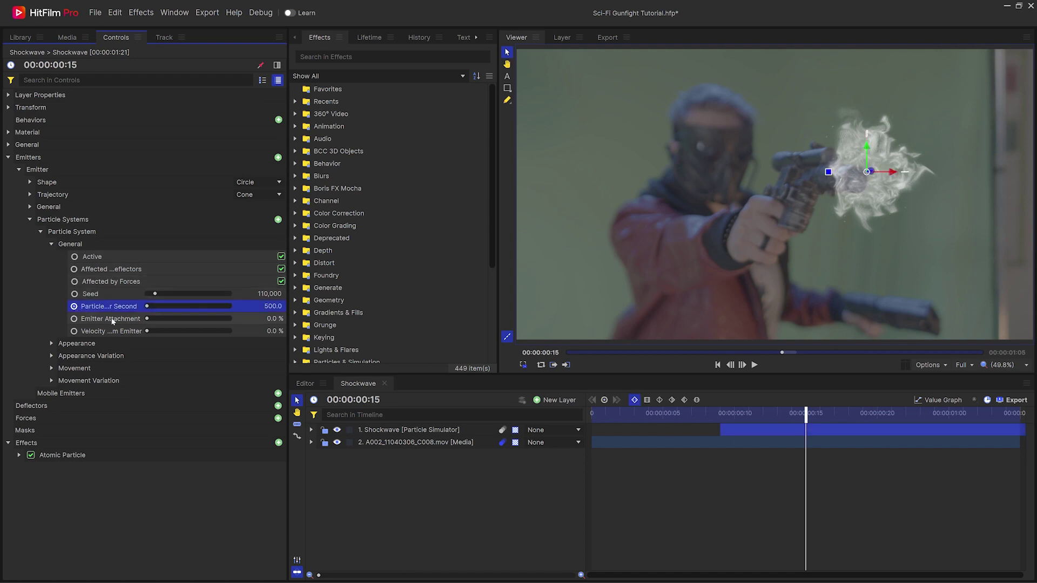
{"action": "left_click_drag", "start_coordinate": [806, 416], "coordinate": [920, 413]}
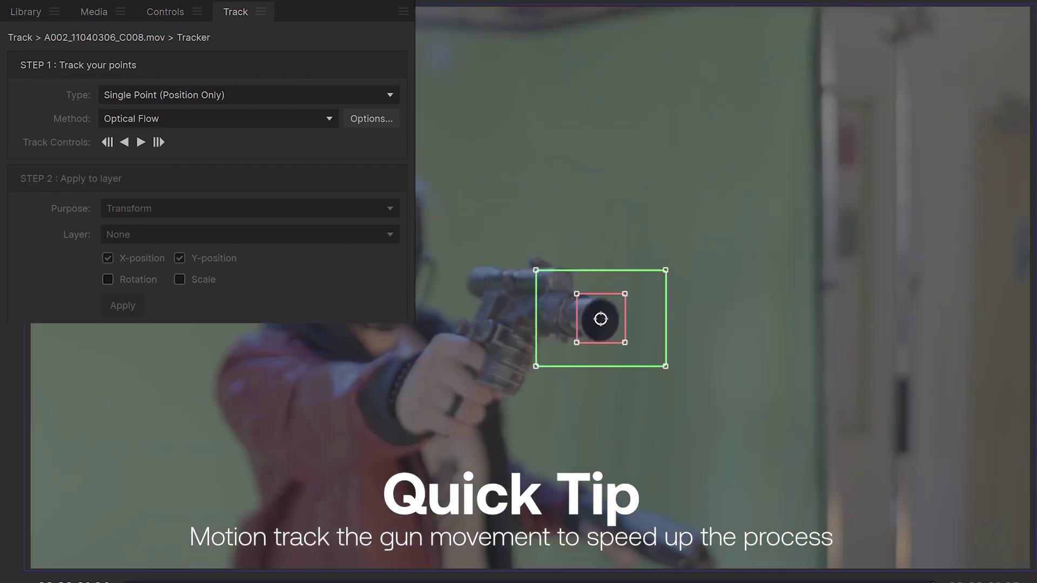
Track the gun barrel and apply the track to a new point layer named 'Gun Barrel Track'
{"action": "left_click", "coordinate": [125, 142]}
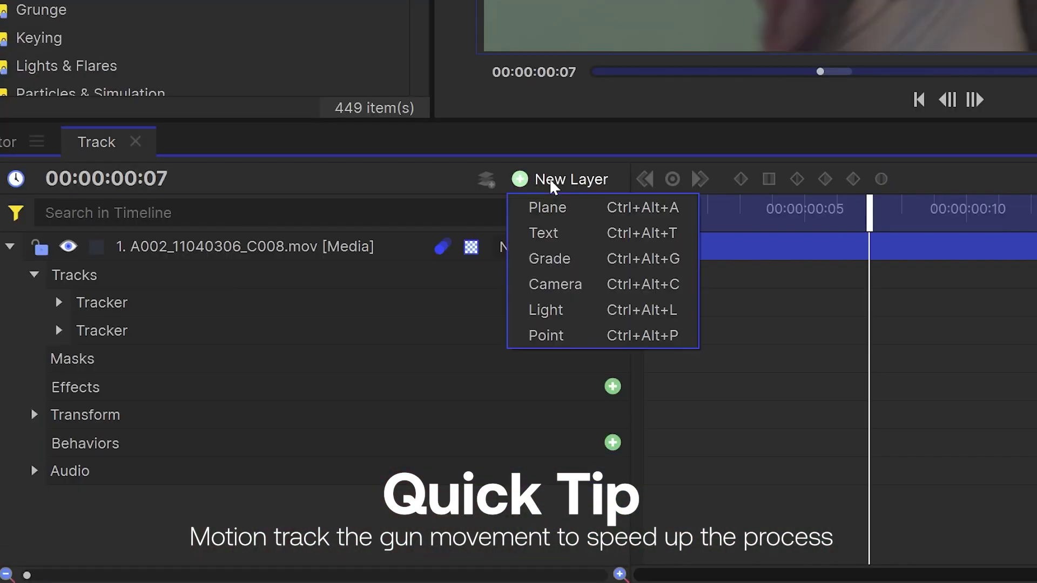
{"action": "left_click", "coordinate": [547, 336]}
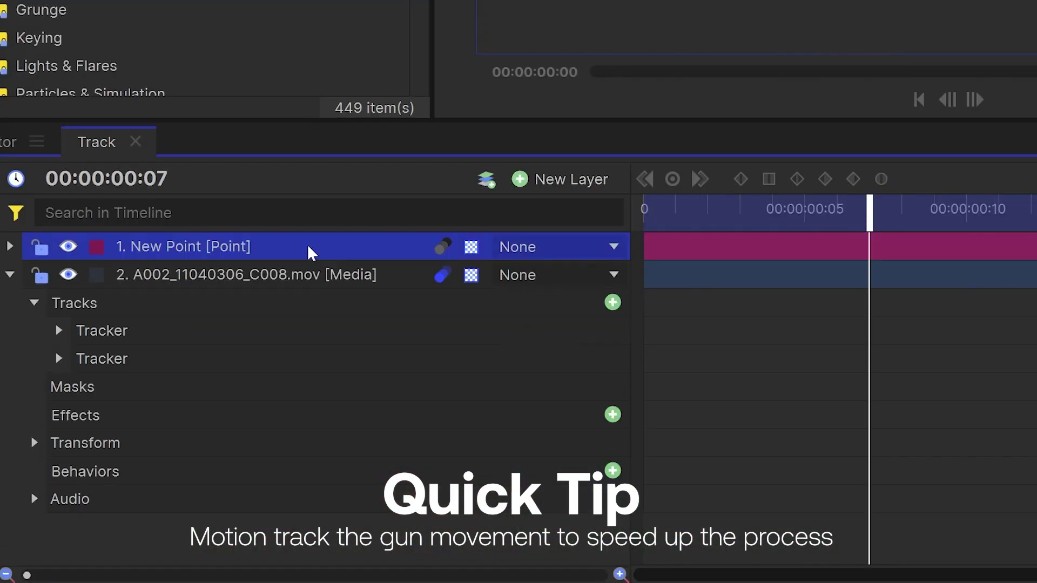
{"action": "double_click", "coordinate": [302, 242]}
{"action": "type", "text": "Gun Barrel Track"}
{"action": "key", "text": "Return"}
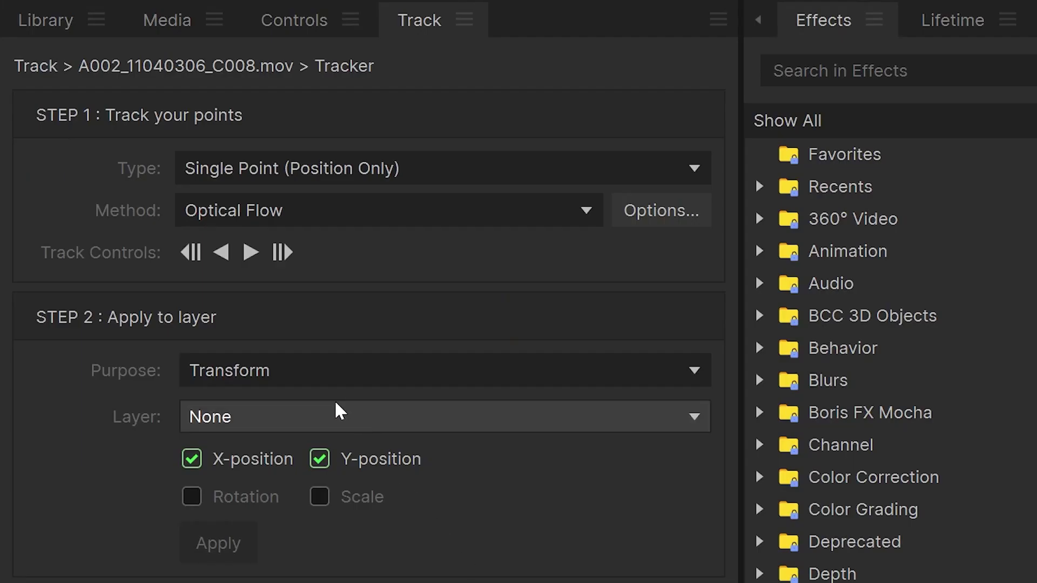
{"action": "left_click", "coordinate": [335, 413]}
{"action": "left_click", "coordinate": [271, 494]}
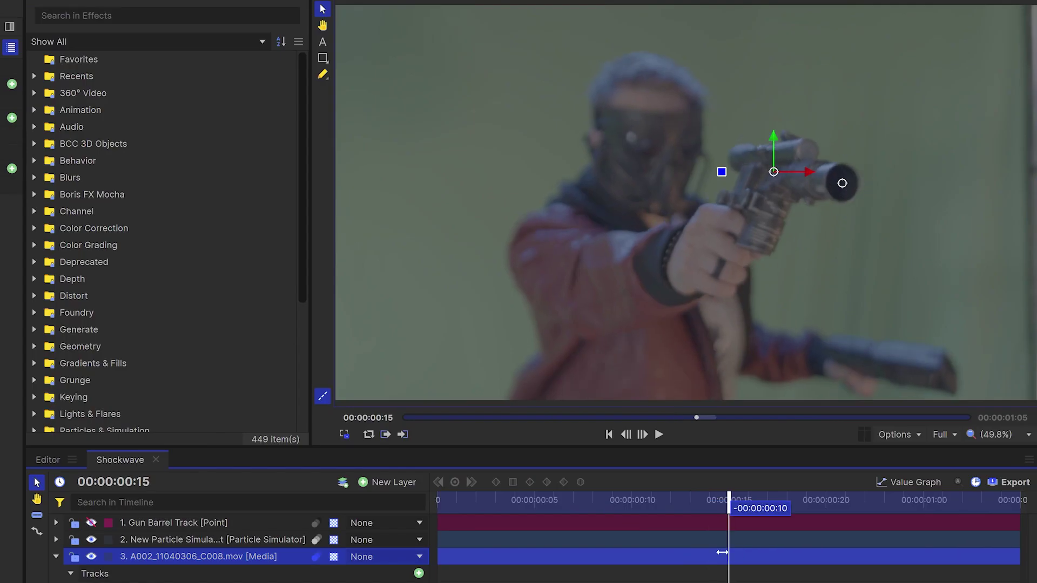
Start the particle layer about 12 frames later and set its blend mode to Screen
{"action": "left_click_drag", "start_coordinate": [729, 554], "coordinate": [690, 554]}
{"action": "left_click_drag", "start_coordinate": [499, 541], "coordinate": [722, 547]}
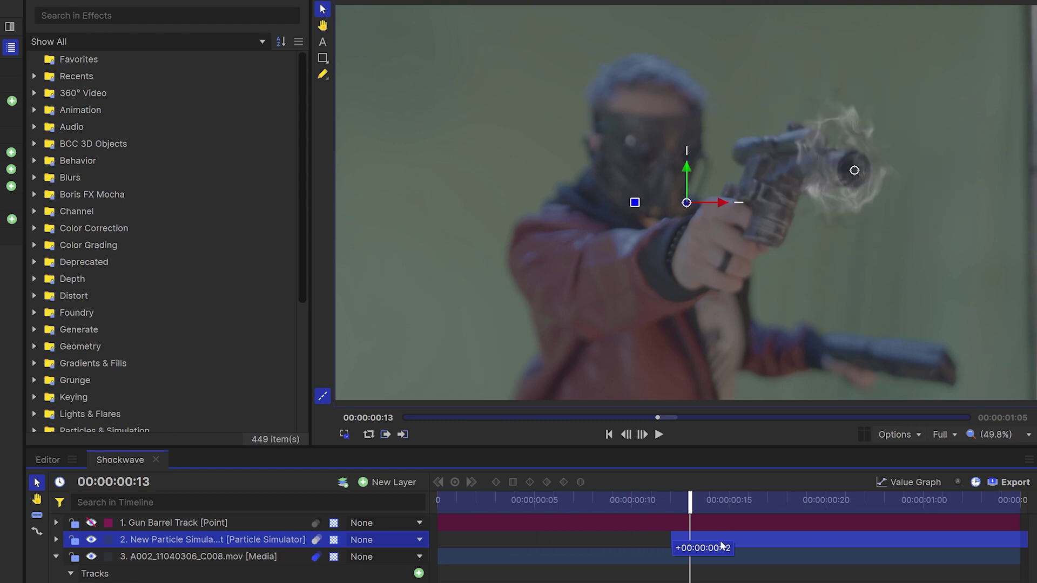
{"action": "key", "text": "space"}
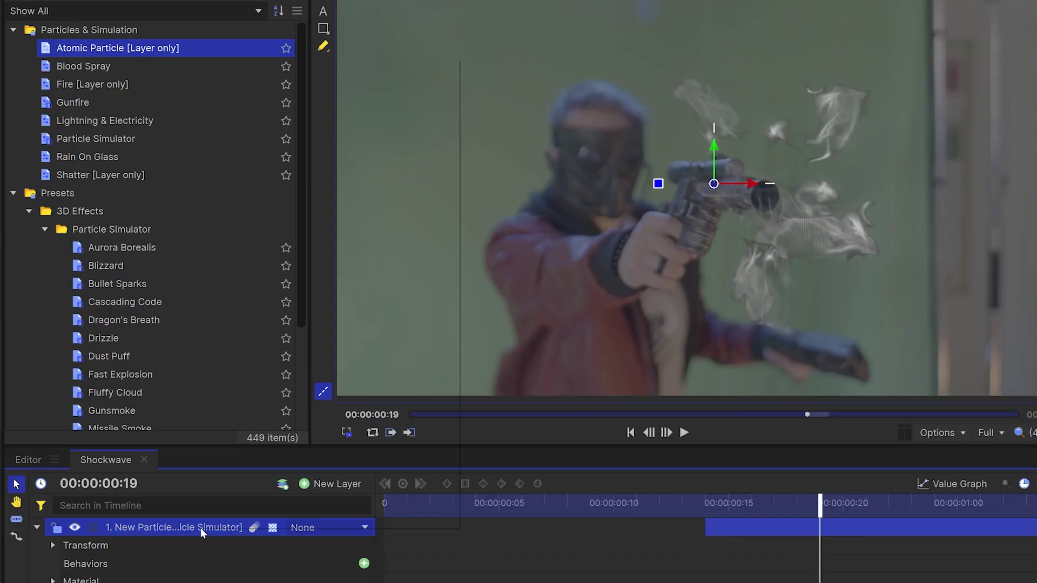
{"action": "right_click", "coordinate": [199, 527]}
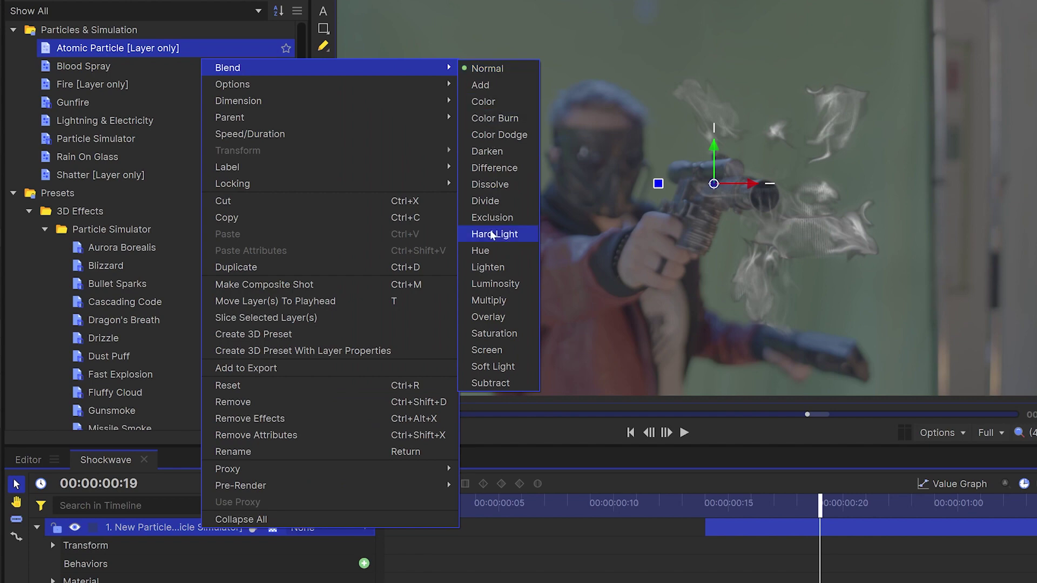
{"action": "left_click", "coordinate": [512, 350]}
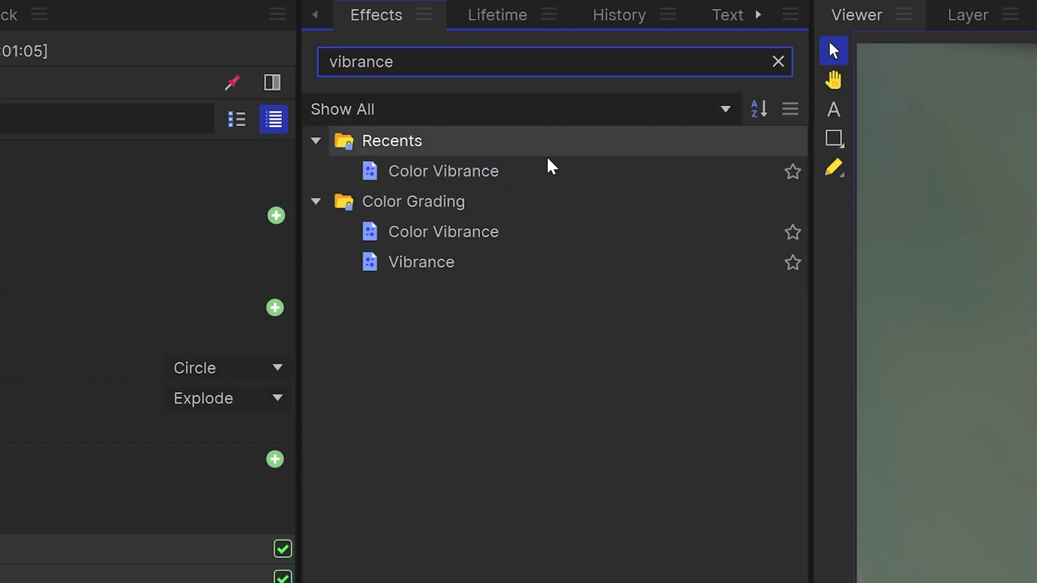
Apply Color Vibrance to the shockwave particles and reduce its luminance preservation
{"action": "left_click", "coordinate": [529, 170]}
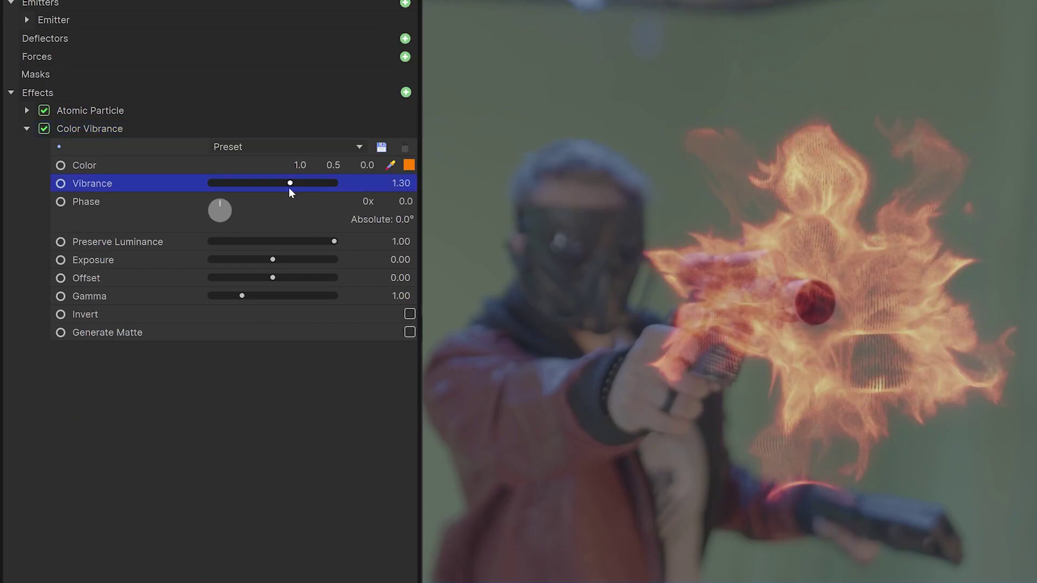
{"action": "left_click_drag", "start_coordinate": [278, 242], "coordinate": [228, 243]}
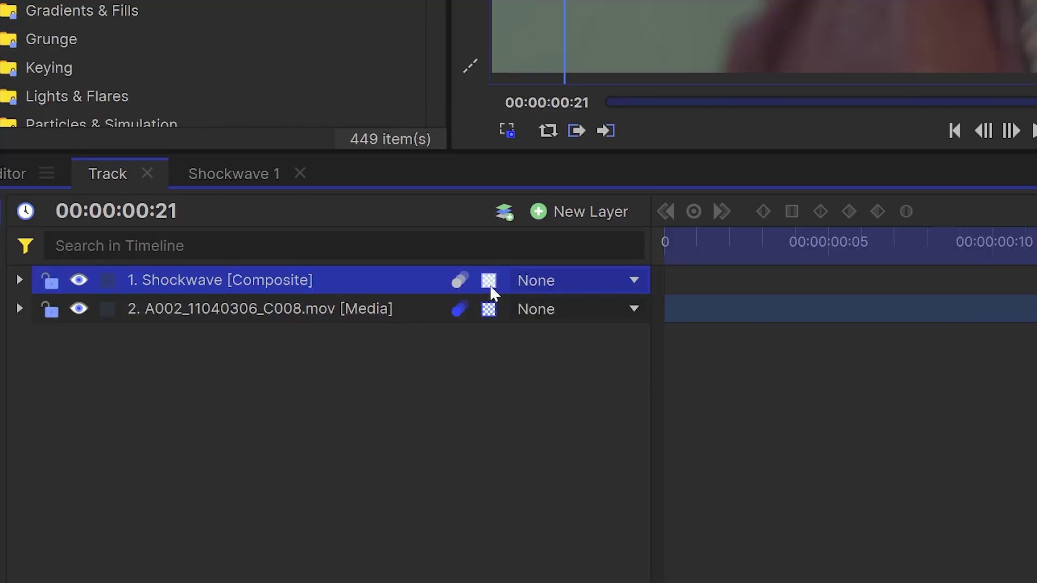
Choose a 3D mode for the Shockwave layer
{"action": "left_click", "coordinate": [489, 307]}
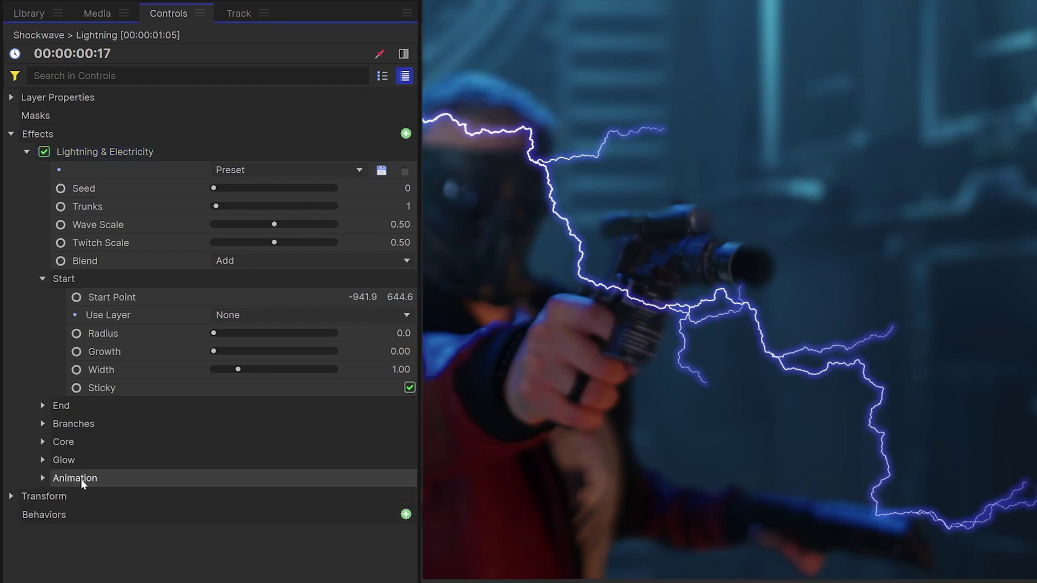
Turn off the lightning glow, start bolts from Gun Barrel Track, and reduce waviness and end growth
{"action": "left_click", "coordinate": [42, 460]}
{"action": "left_click_drag", "start_coordinate": [247, 495], "coordinate": [240, 521]}
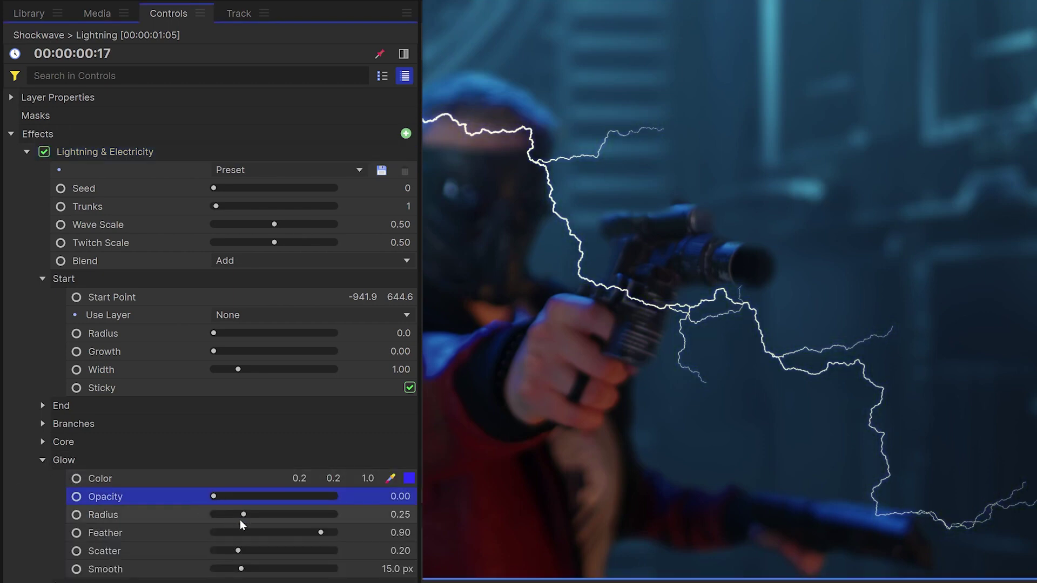
{"action": "left_click", "coordinate": [42, 460]}
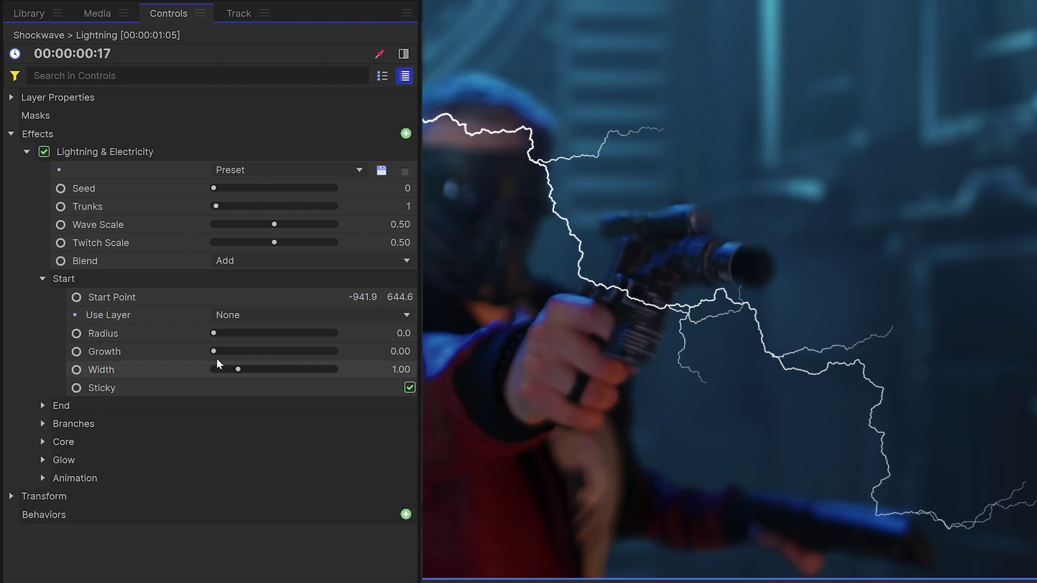
{"action": "left_click", "coordinate": [311, 315]}
{"action": "left_click", "coordinate": [342, 468]}
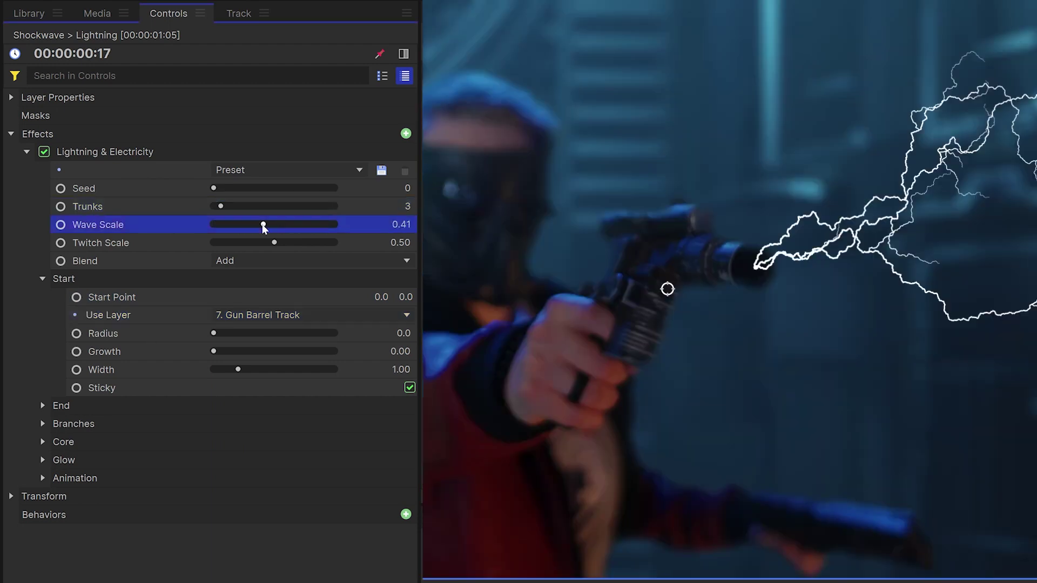
{"action": "left_click_drag", "start_coordinate": [264, 227], "coordinate": [229, 254]}
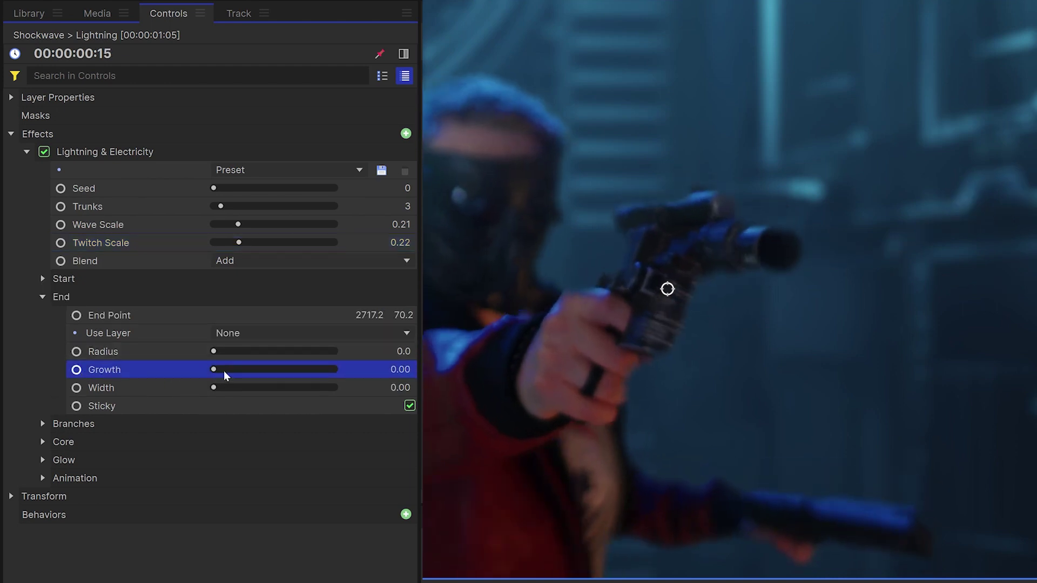
{"action": "left_click_drag", "start_coordinate": [224, 374], "coordinate": [237, 372]}
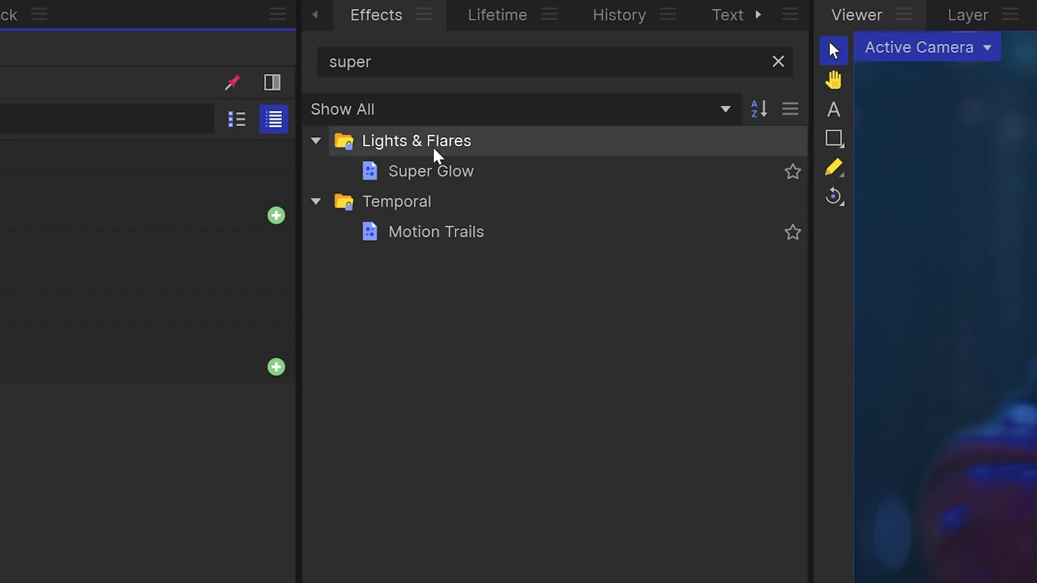
Add an orange-tinted Super Glow and Heat Distortion with lower Diffusion Strength to the lightning
{"action": "left_click", "coordinate": [447, 169]}
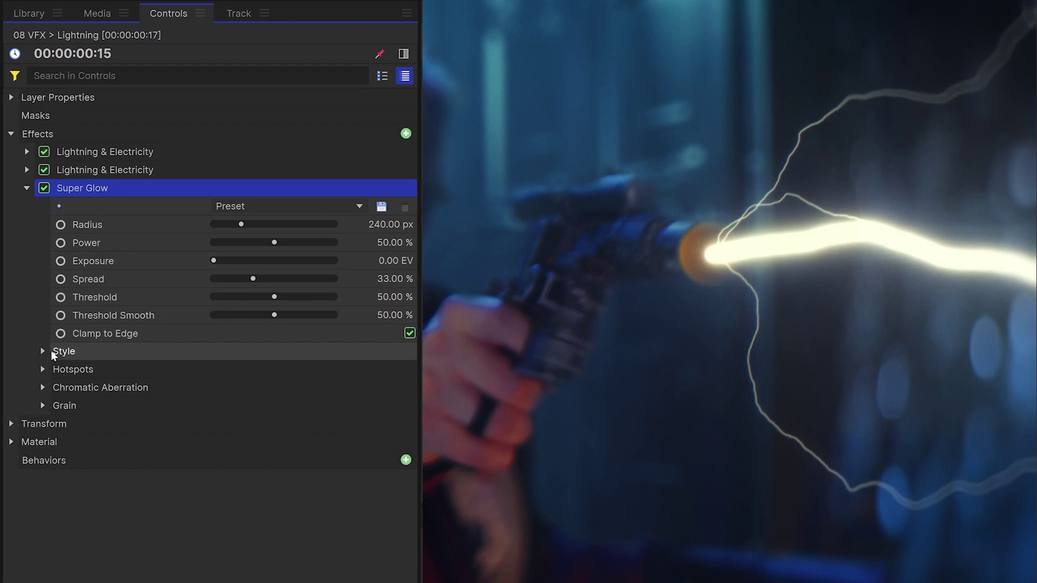
{"action": "left_click", "coordinate": [53, 352]}
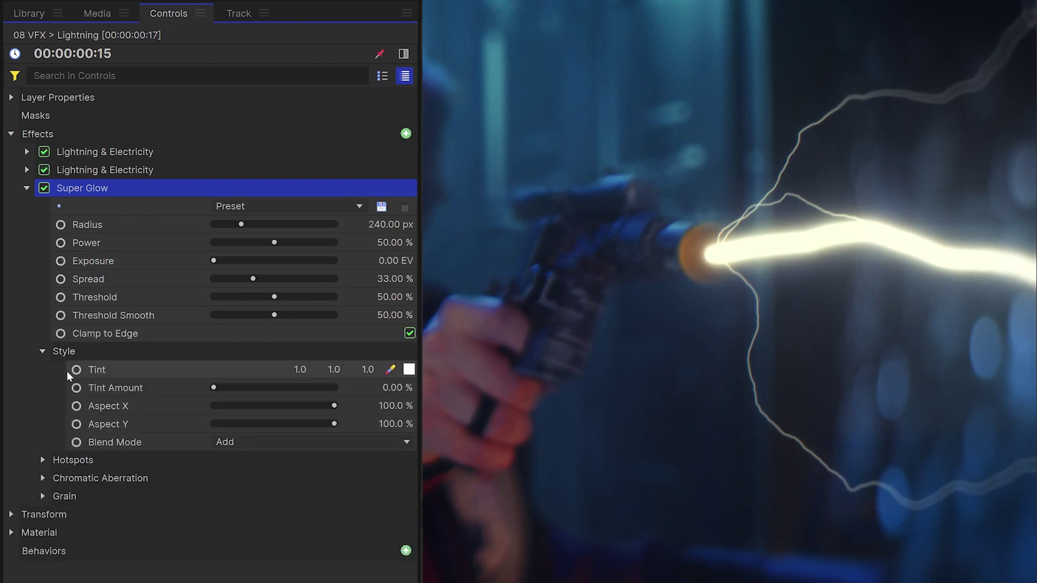
{"action": "left_click", "coordinate": [409, 369]}
{"action": "left_click", "coordinate": [631, 205]}
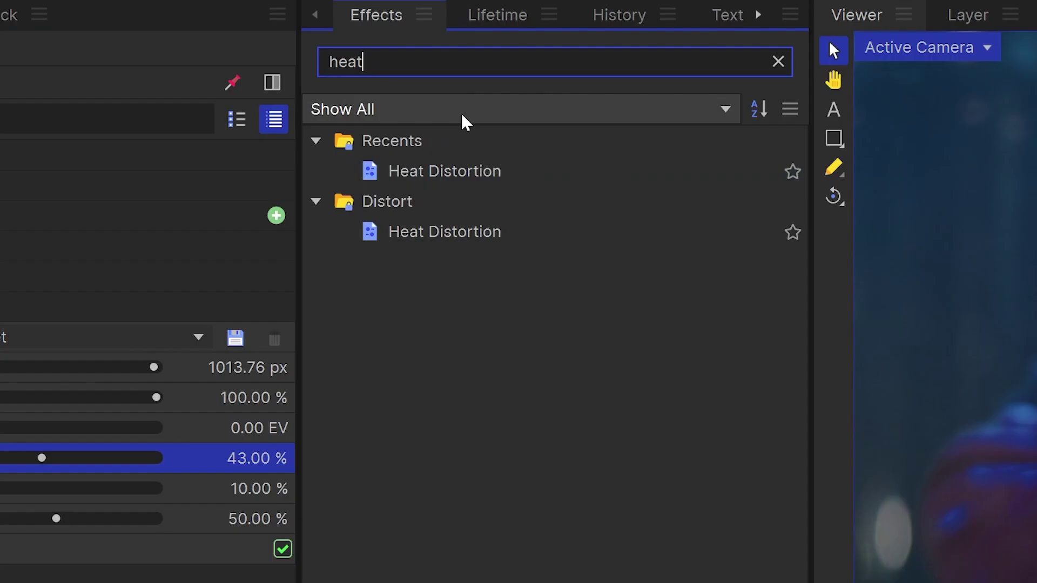
{"action": "left_click", "coordinate": [462, 171]}
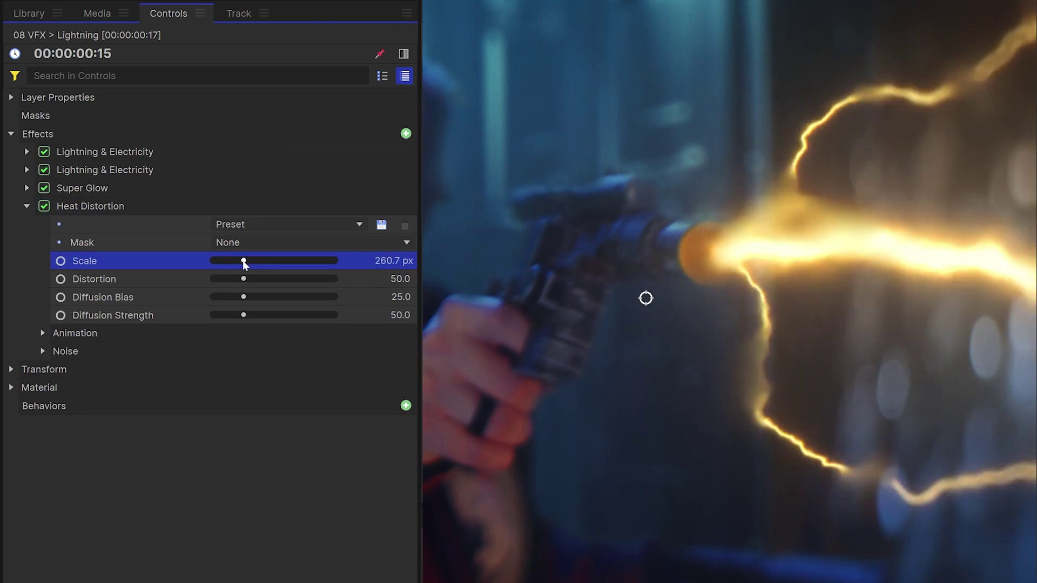
{"action": "left_click_drag", "start_coordinate": [244, 315], "coordinate": [218, 319]}
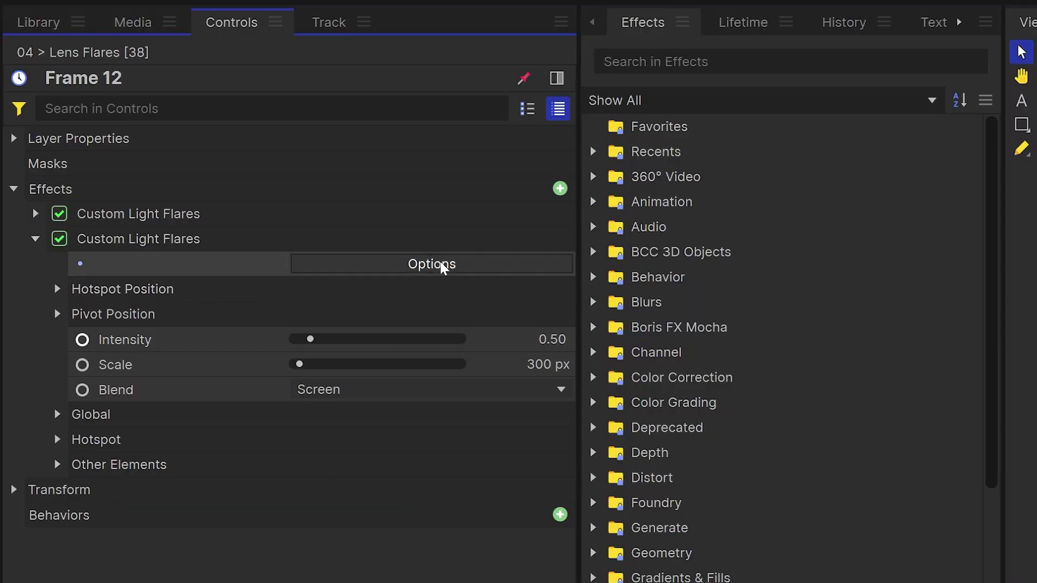
Compare the Electro and Doubletime presets, apply Evolution, and check the flare at frame 15
{"action": "left_click", "coordinate": [442, 265]}
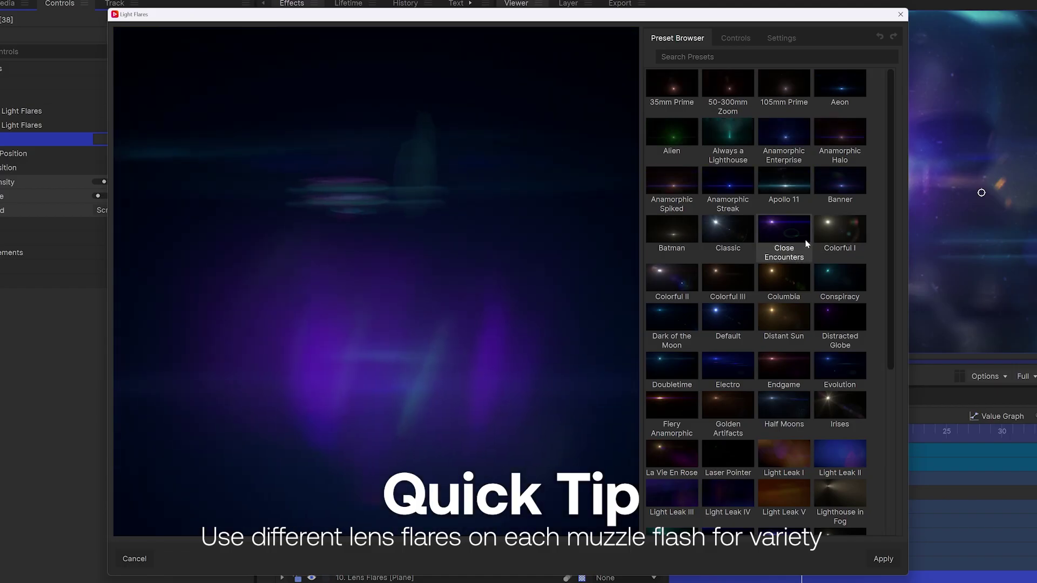
{"action": "left_click", "coordinate": [728, 370]}
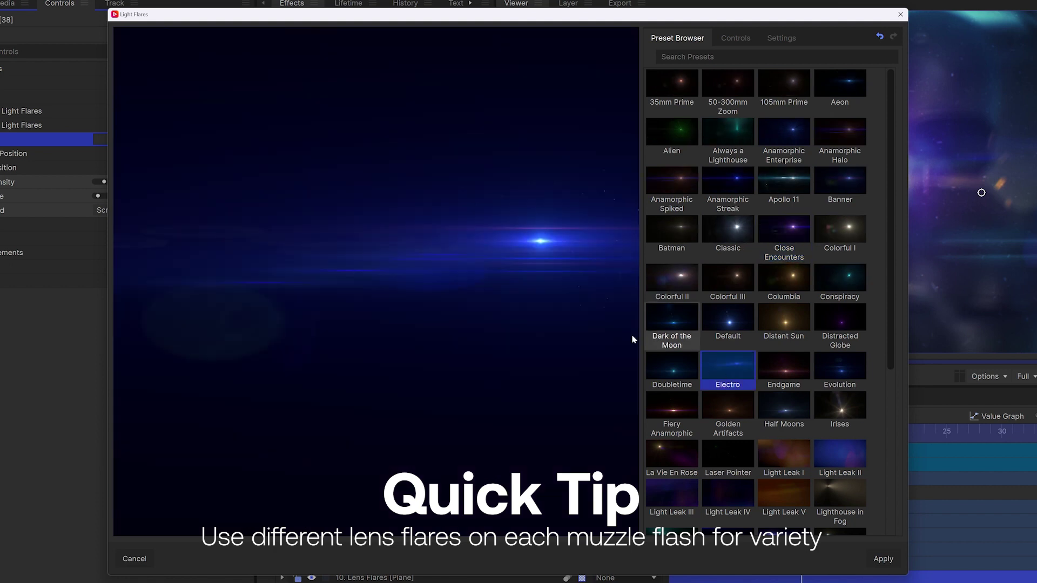
{"action": "left_click", "coordinate": [672, 370]}
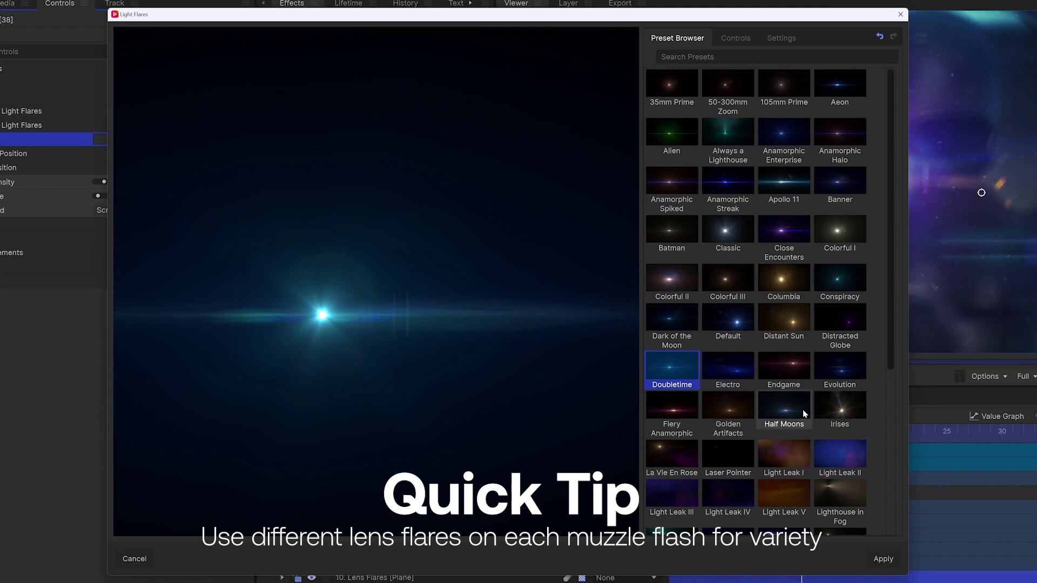
{"action": "left_click", "coordinate": [846, 371]}
{"action": "left_click", "coordinate": [876, 549]}
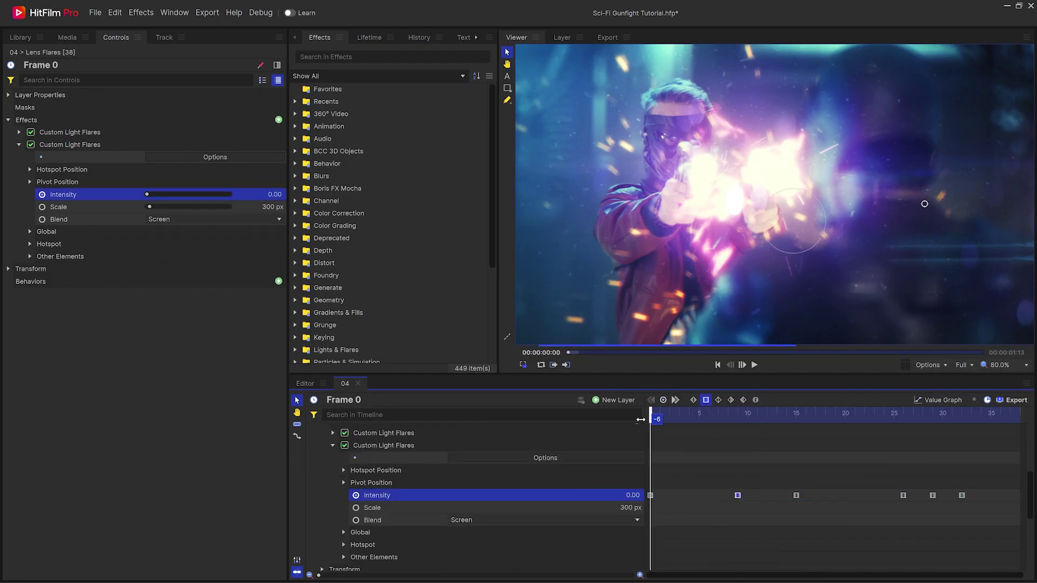
{"action": "left_click_drag", "start_coordinate": [786, 417], "coordinate": [794, 417]}
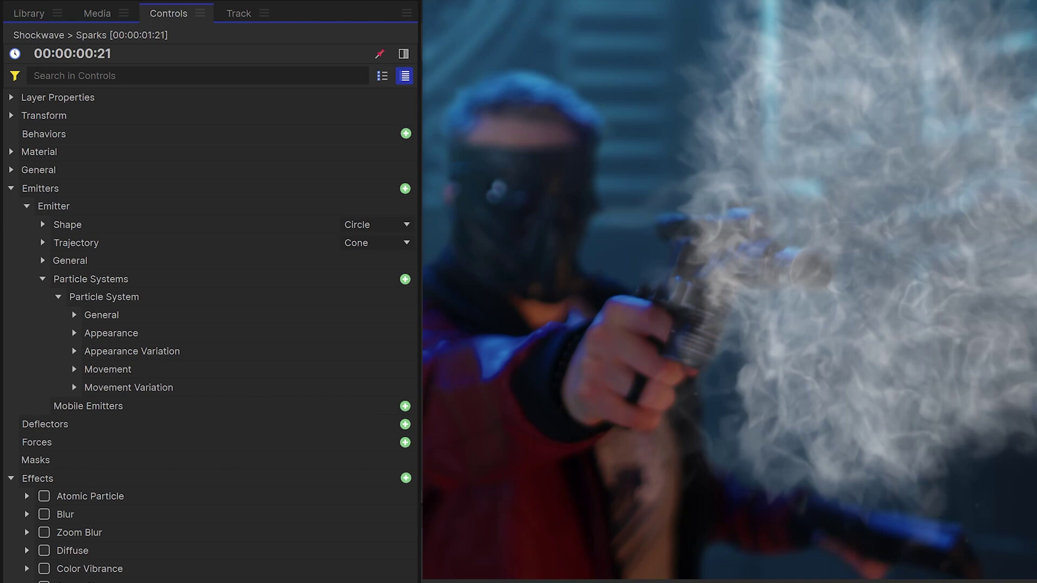
Set the Sparks appearance Texture Source to None so particles render as plain dots
{"action": "left_click", "coordinate": [74, 334]}
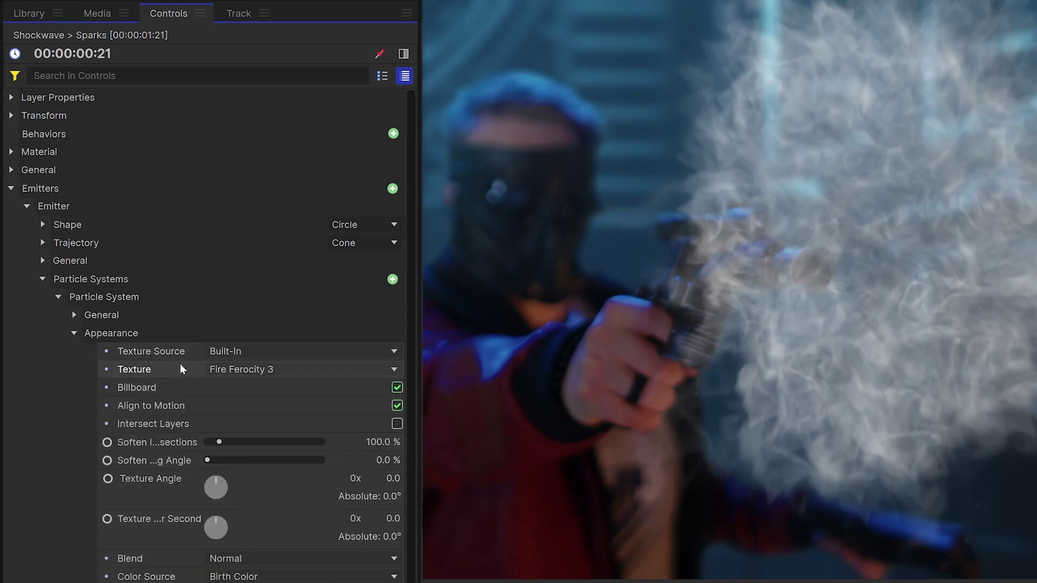
{"action": "left_click", "coordinate": [260, 371]}
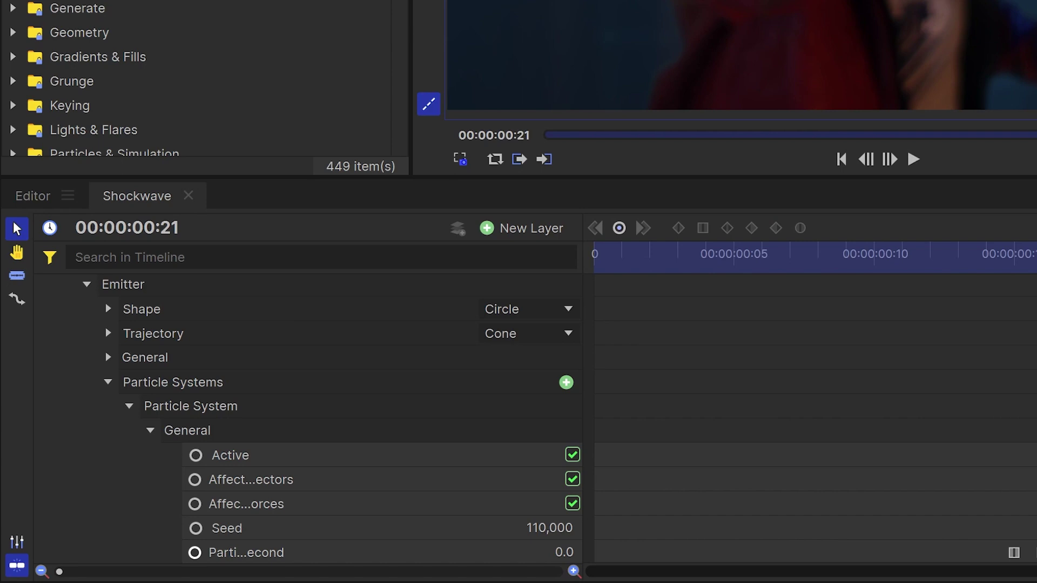
{"action": "scroll", "coordinate": [524, 456], "scroll_direction": "up", "scroll_amount": 3}
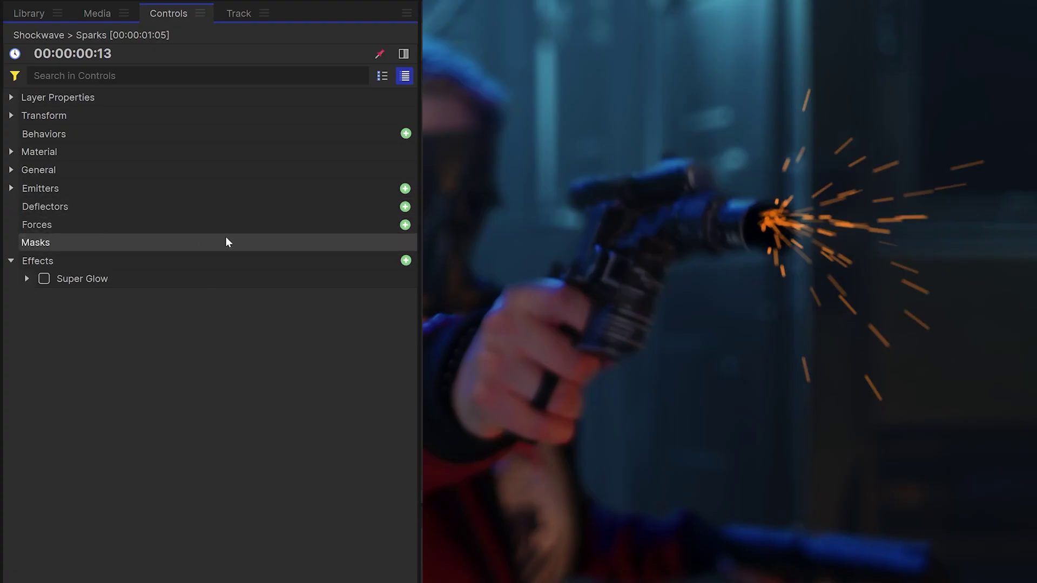
Add a Turbulence force at 66% strength and set the spark emitter radius to 72 px
{"action": "left_click", "coordinate": [406, 225]}
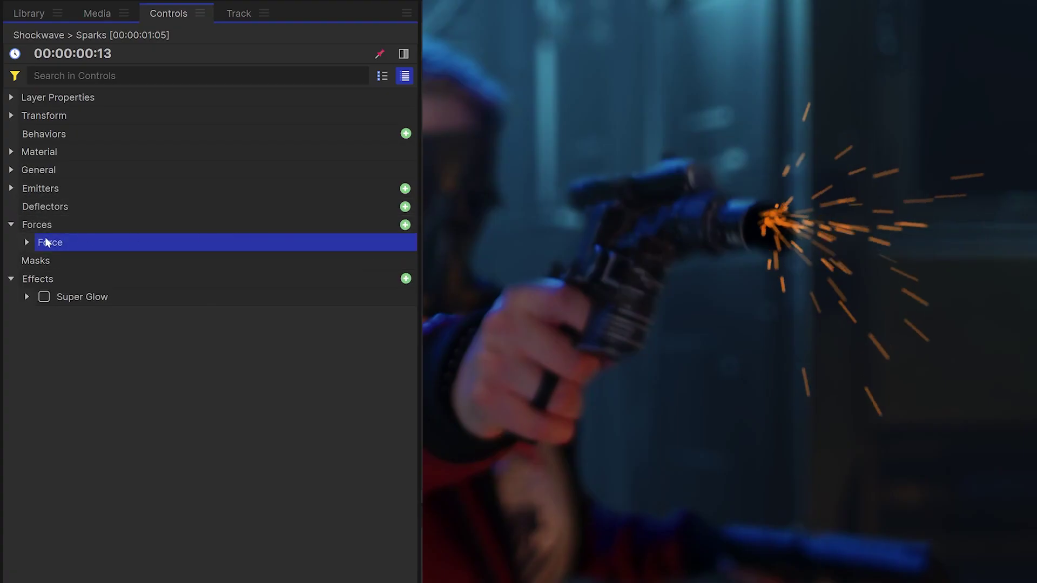
{"action": "left_click", "coordinate": [27, 243]}
{"action": "left_click", "coordinate": [406, 297]}
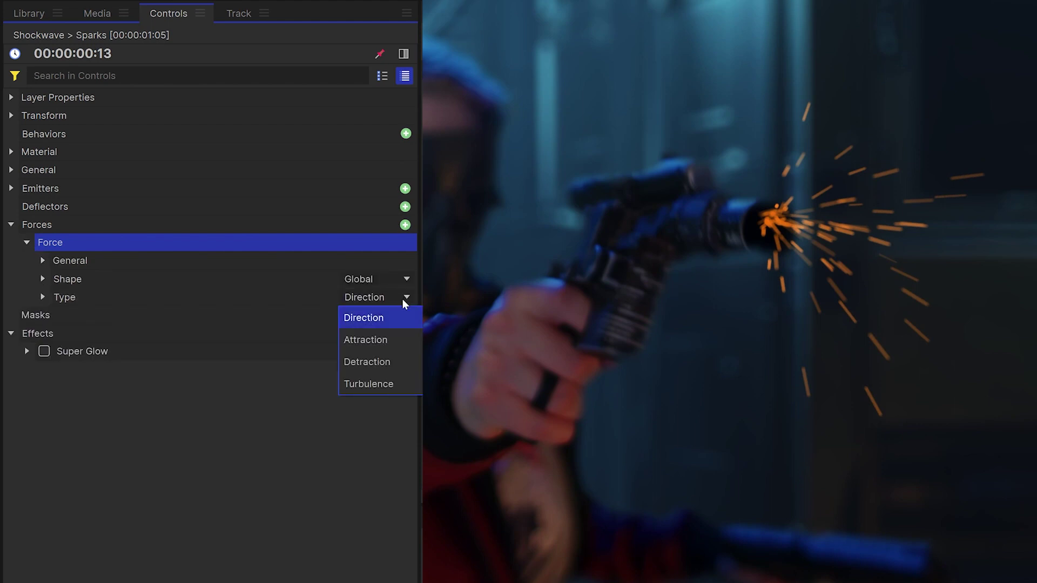
{"action": "left_click", "coordinate": [407, 382]}
{"action": "left_click", "coordinate": [242, 351]}
{"action": "left_click_drag", "start_coordinate": [242, 351], "coordinate": [304, 352]}
{"action": "left_click", "coordinate": [11, 188]}
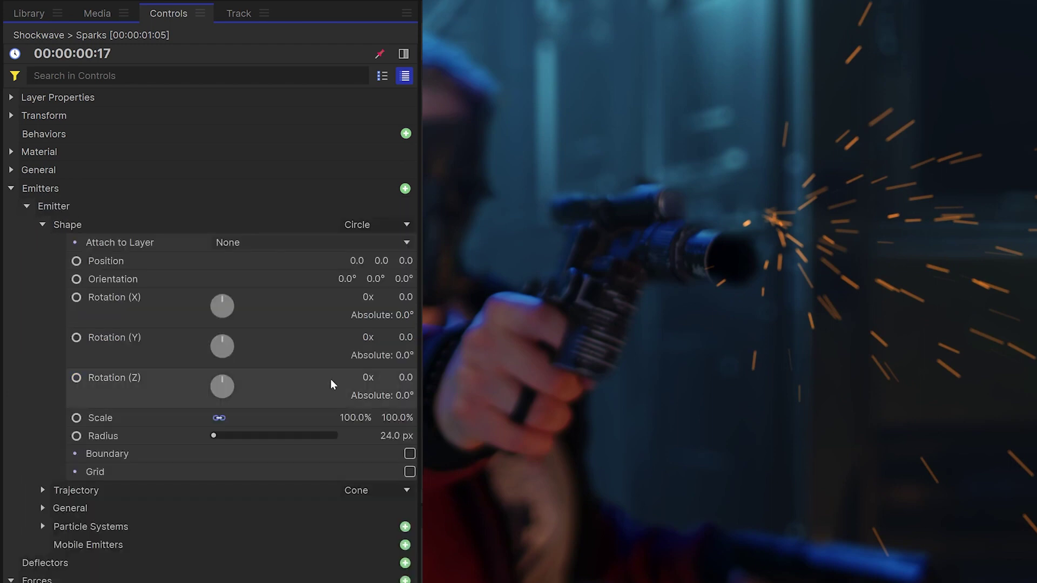
{"action": "left_click", "coordinate": [357, 436]}
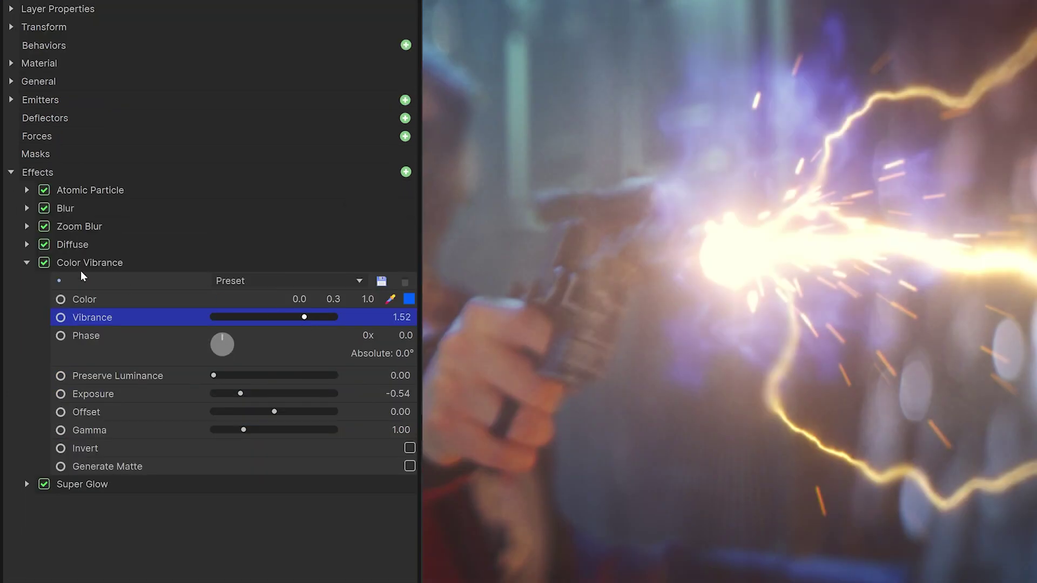
Collapse Color Vibrance, show Super Glow, and apply the Endgame then Fiery Anamorphic flare presets
{"action": "left_click", "coordinate": [26, 263]}
{"action": "left_click", "coordinate": [27, 281]}
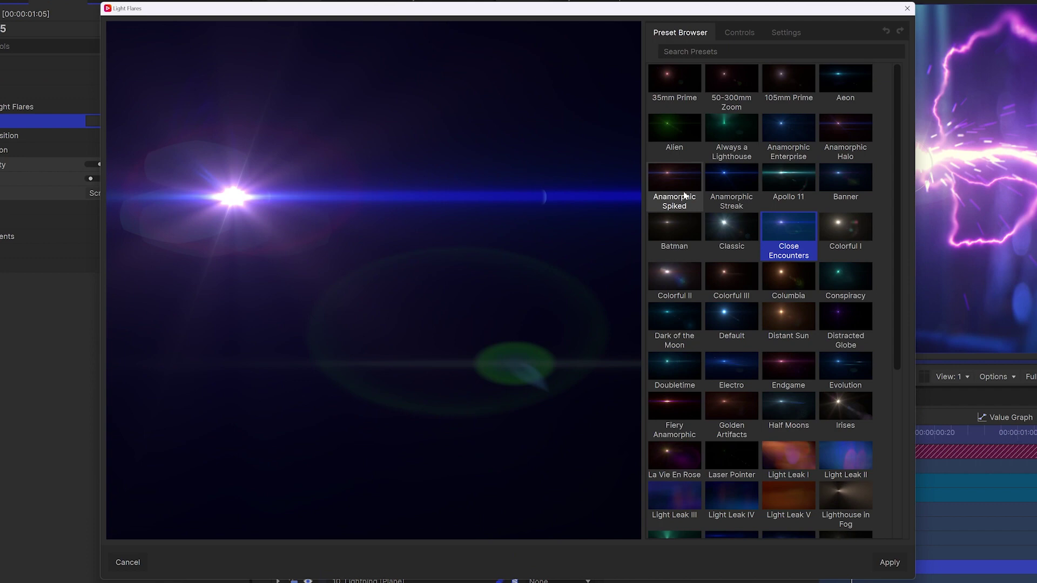
{"action": "left_click", "coordinate": [784, 365]}
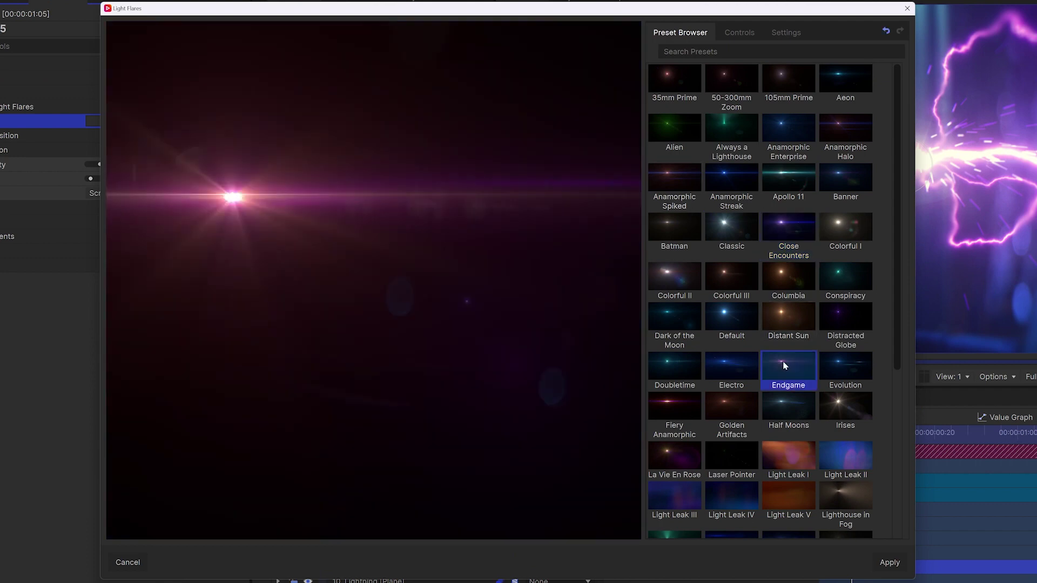
{"action": "left_click", "coordinate": [684, 420]}
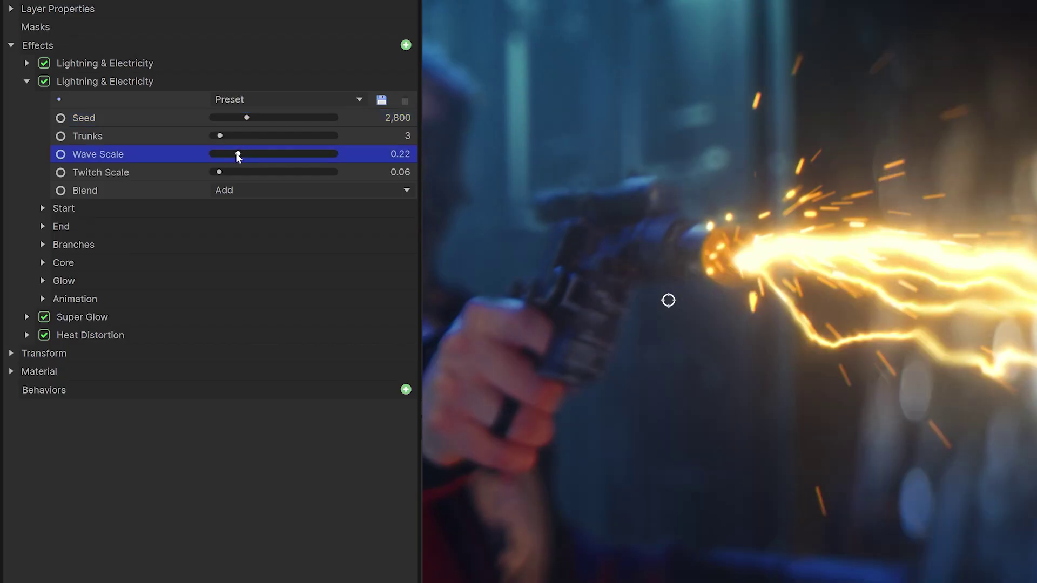